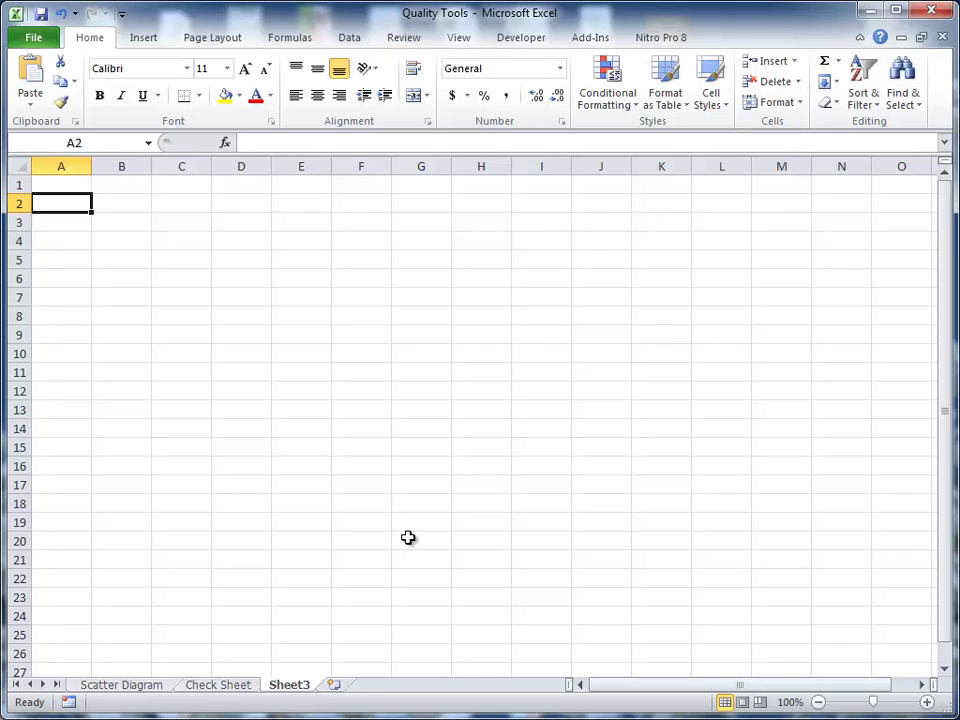
# Switch the ribbon to the Insert tab on the blank Sheet3.
pyautogui.click(143, 45)
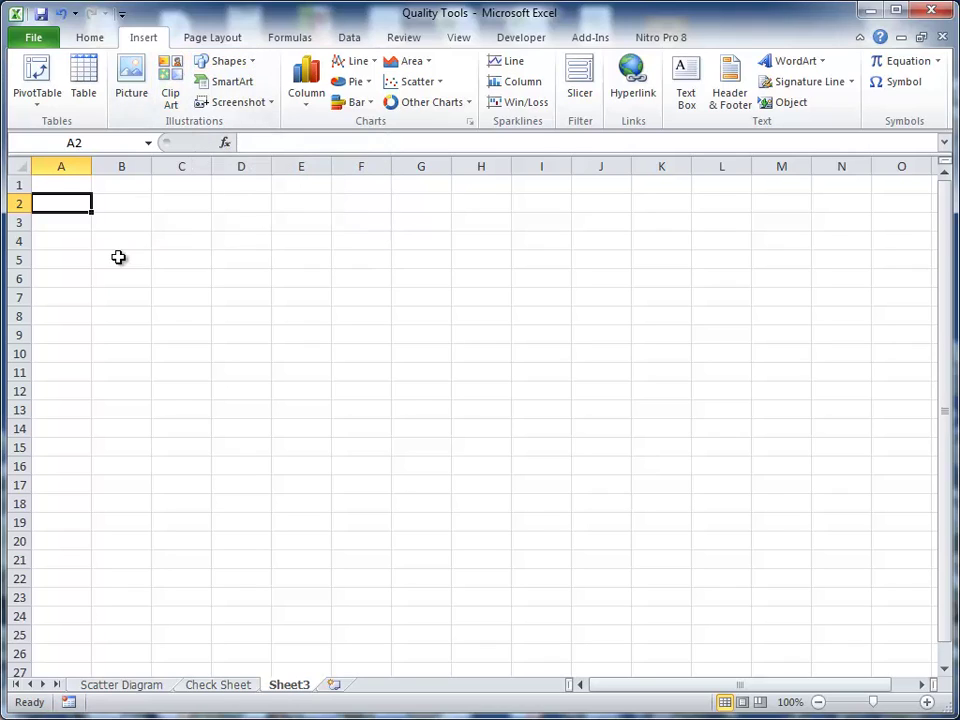
# Pick the Flowchart: Process shape from the Insert Shapes gallery.
pyautogui.click(243, 68)
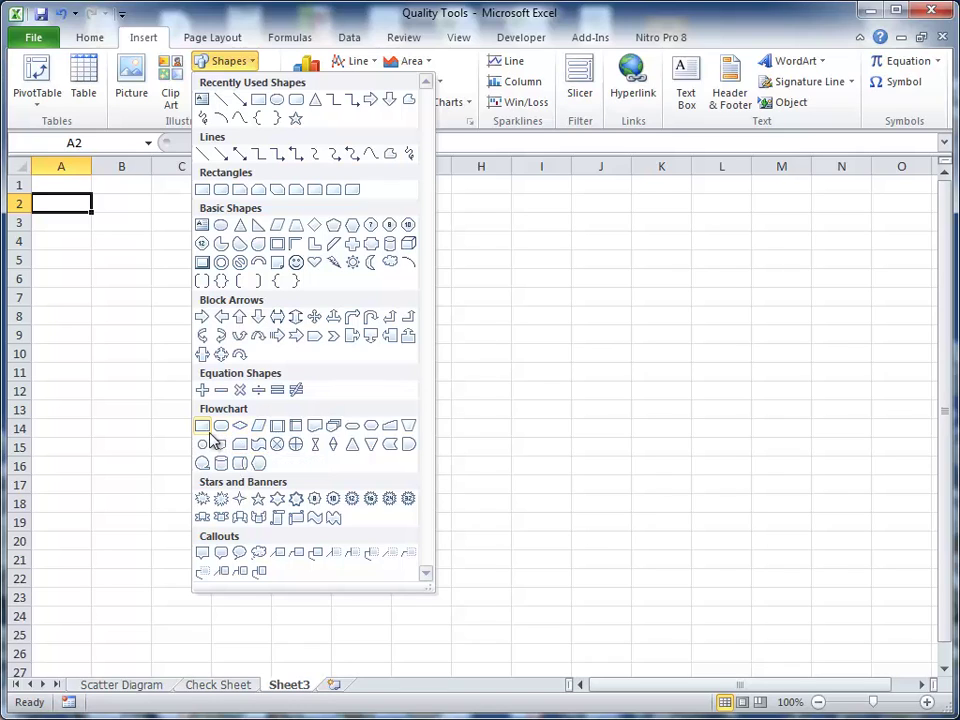
pyautogui.click(202, 426)
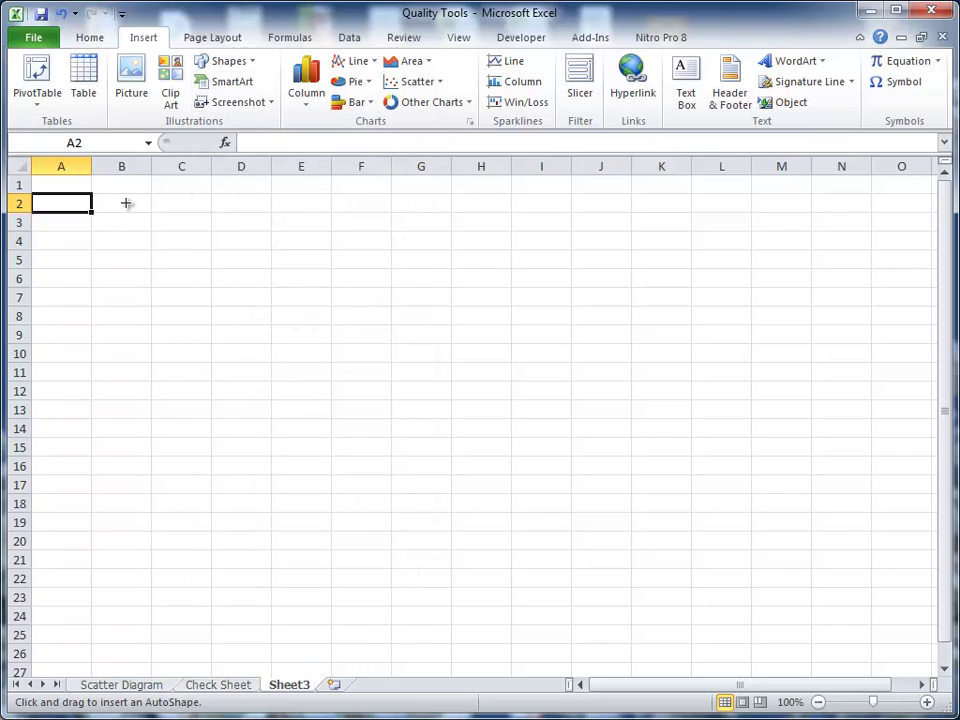
# Draw the process box across B2 to D4 and label it 'Start'.
pyautogui.moveTo(126, 203)
pyautogui.mouseDown()
pyautogui.moveTo(124, 240)
pyautogui.moveTo(249, 251)
pyautogui.mouseUp()
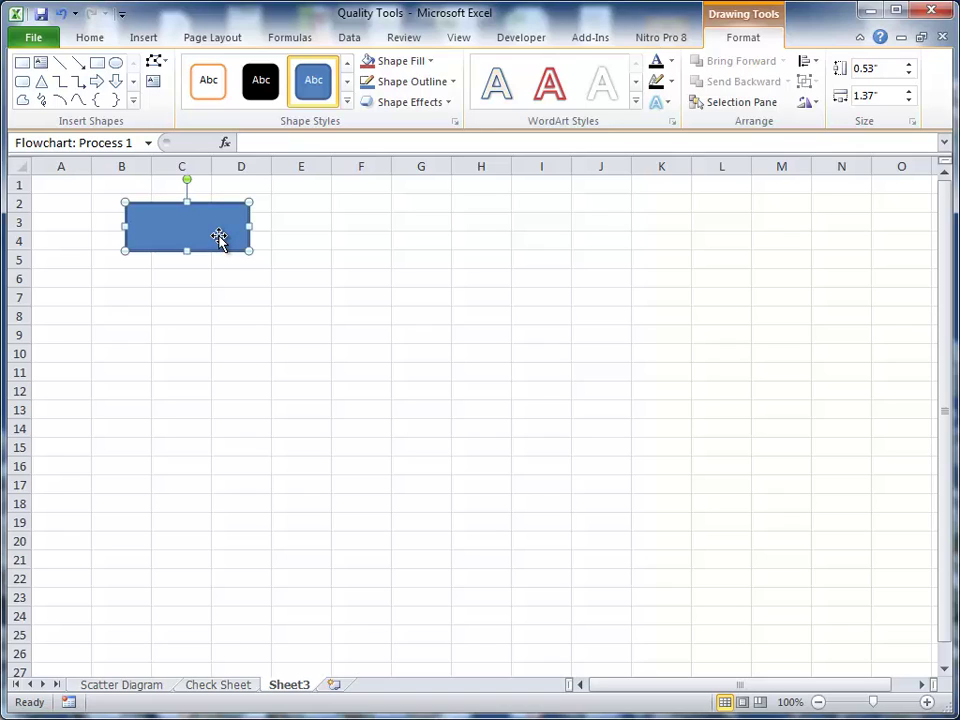
pyautogui.write('Start')
# Apply the white, orange-outline shape style to the Start box.
pyautogui.click(222, 277)
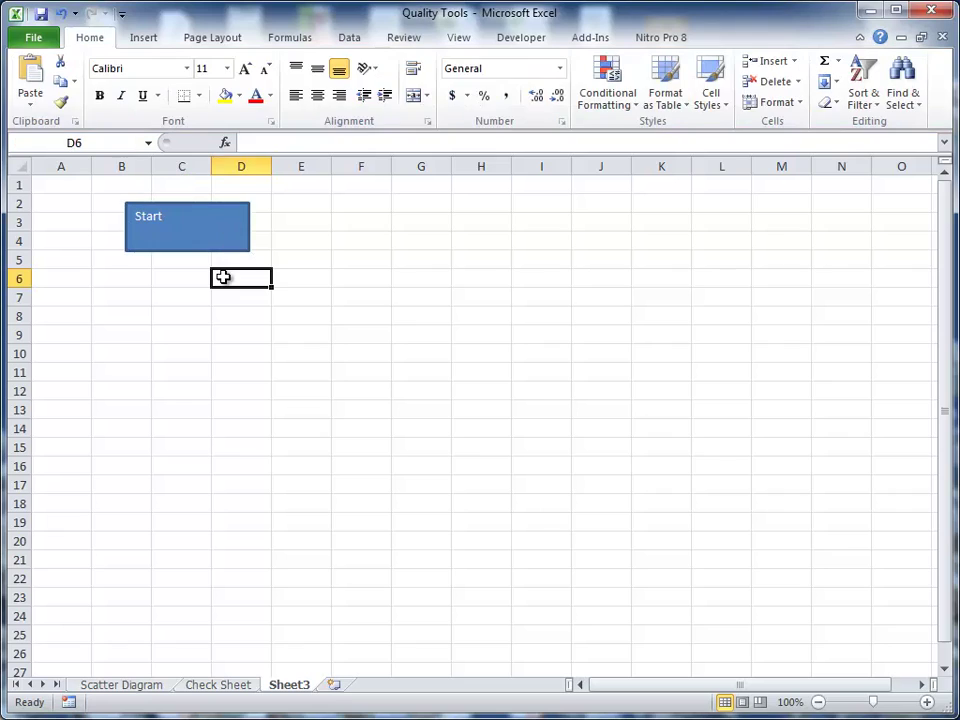
pyautogui.click(208, 230)
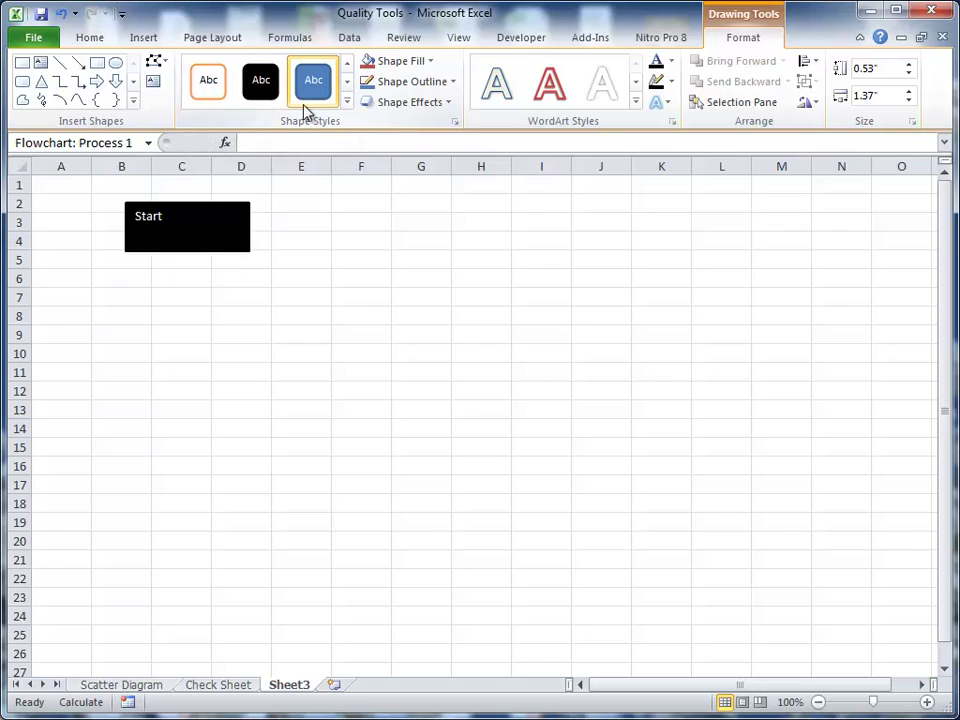
pyautogui.click(347, 101)
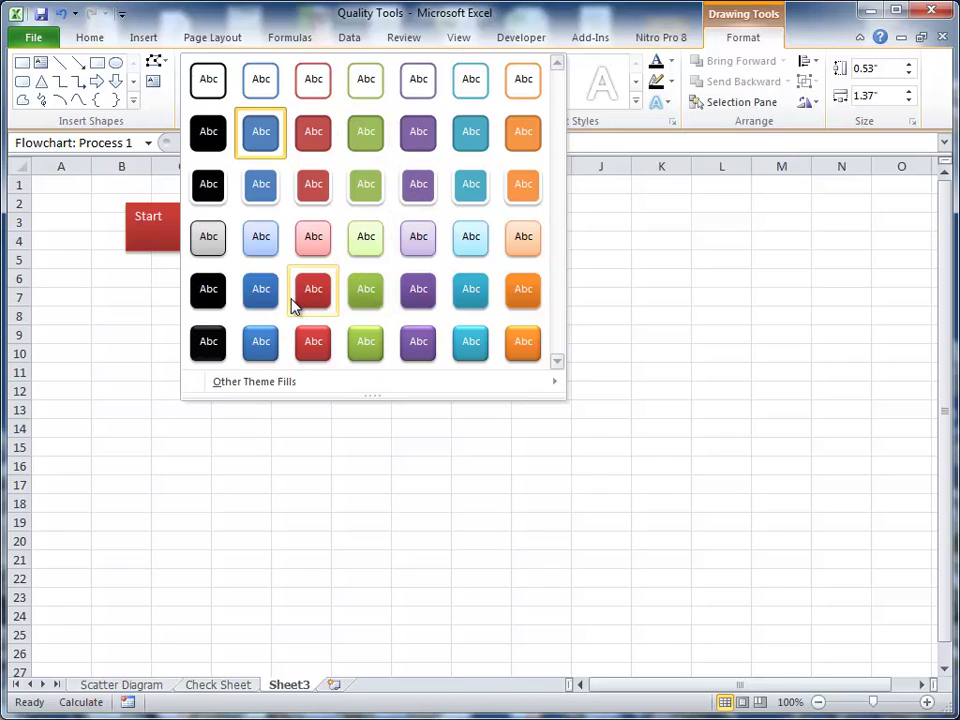
pyautogui.click(524, 82)
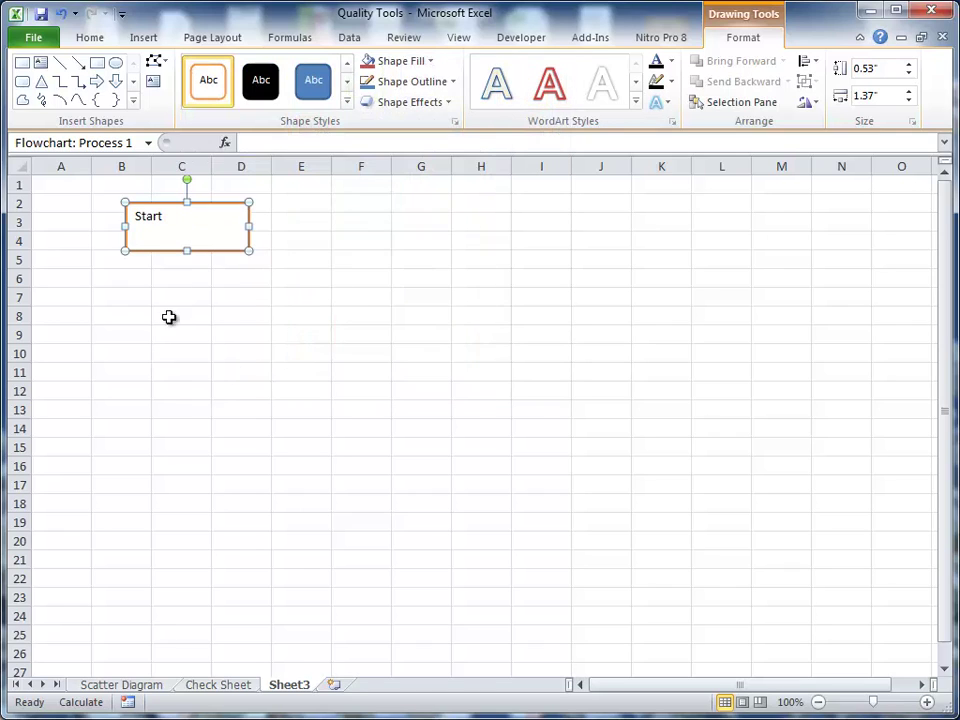
pyautogui.click(194, 270)
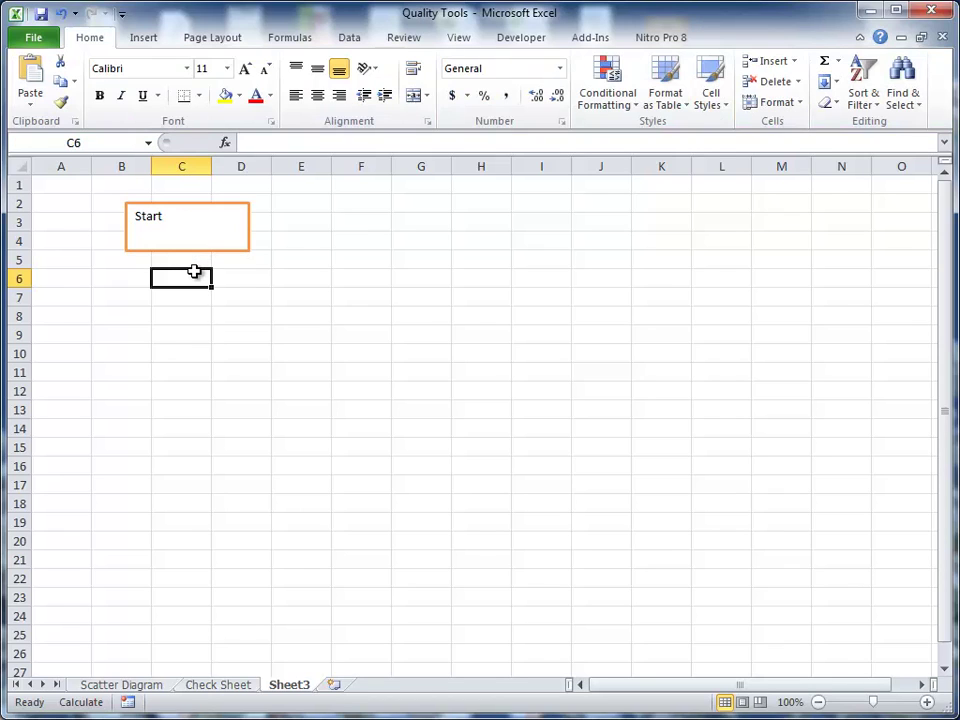
# Draw a Flowchart: Decision diamond and position it directly under the Start box.
pyautogui.click(185, 229)
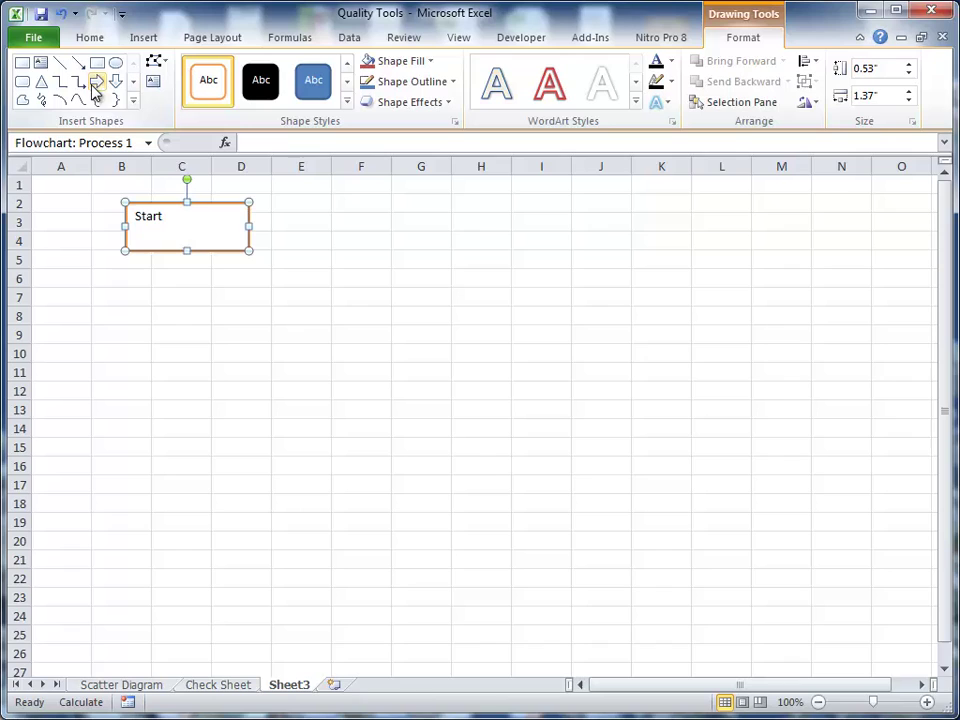
pyautogui.click(133, 100)
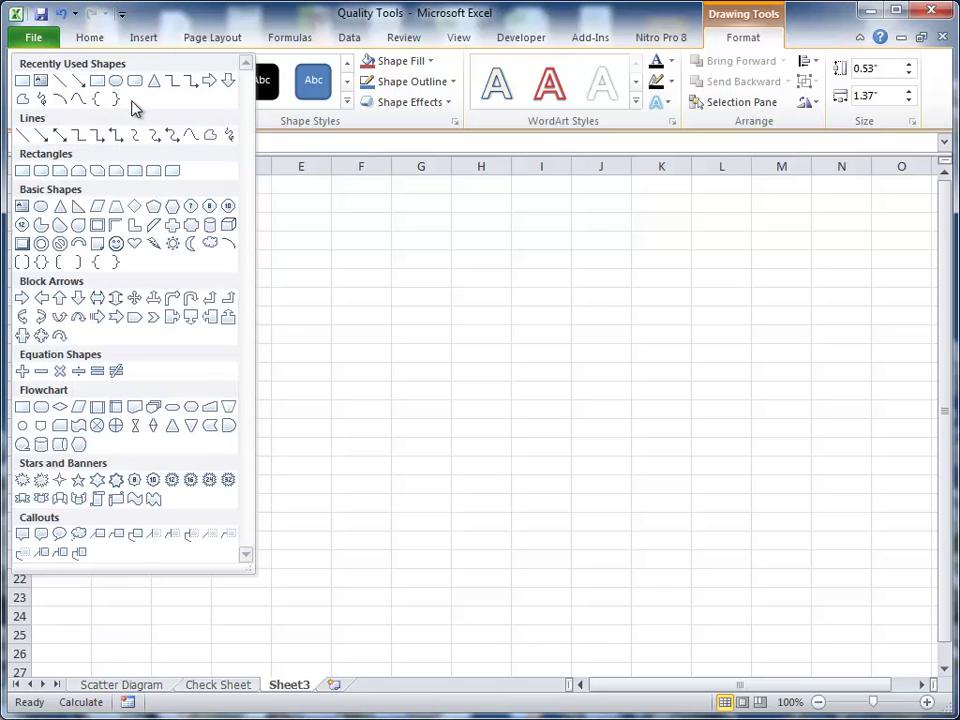
pyautogui.click(60, 410)
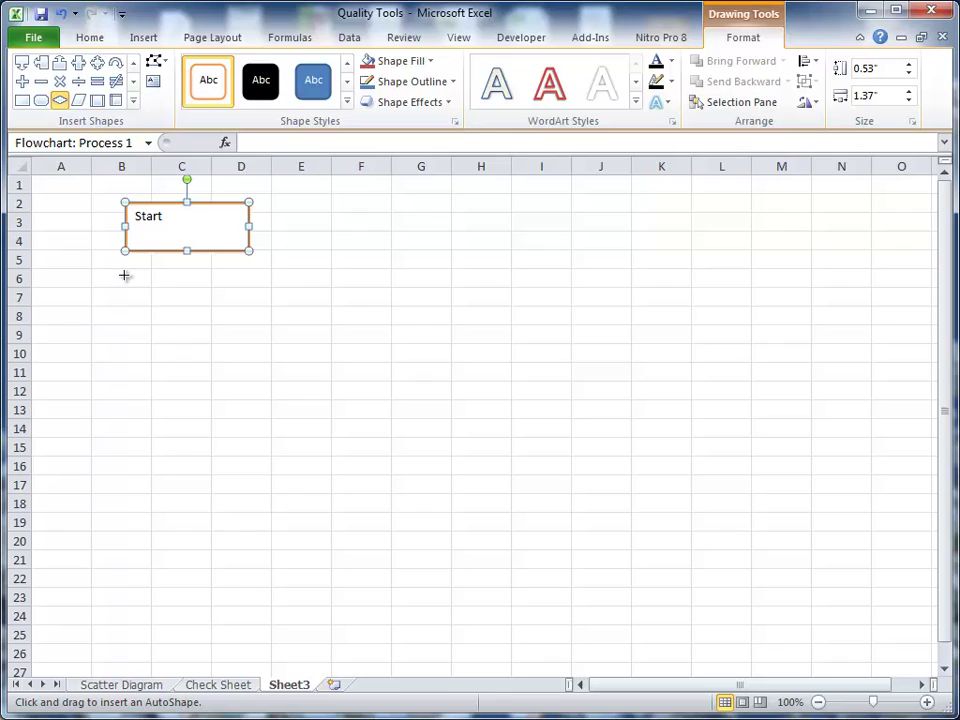
pyautogui.moveTo(124, 283); pyautogui.dragTo(247, 343)
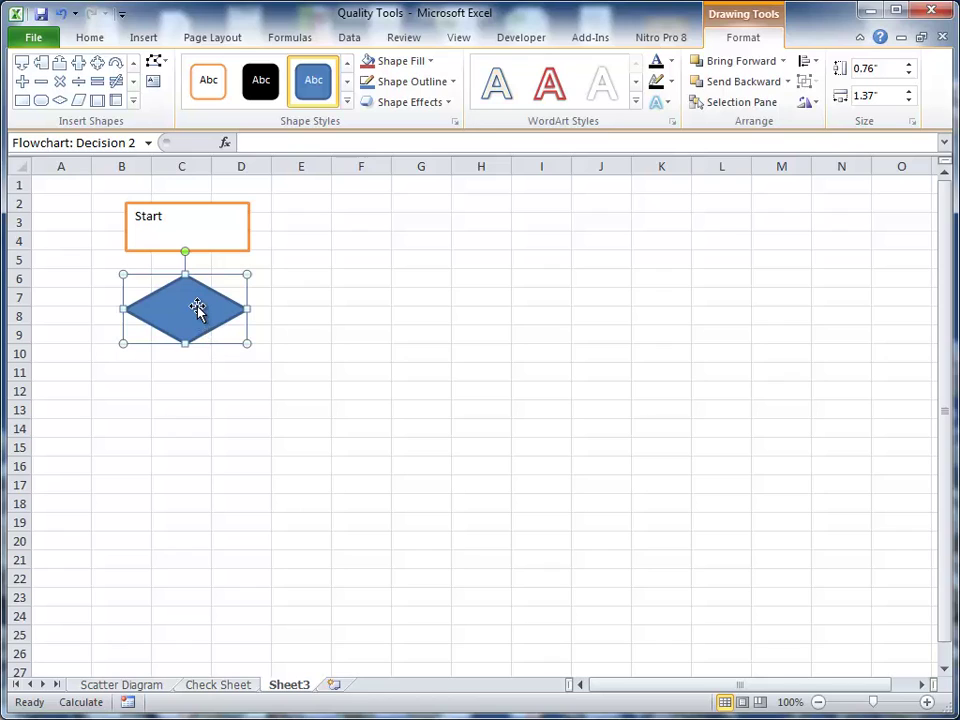
pyautogui.moveTo(197, 306); pyautogui.dragTo(420, 329)
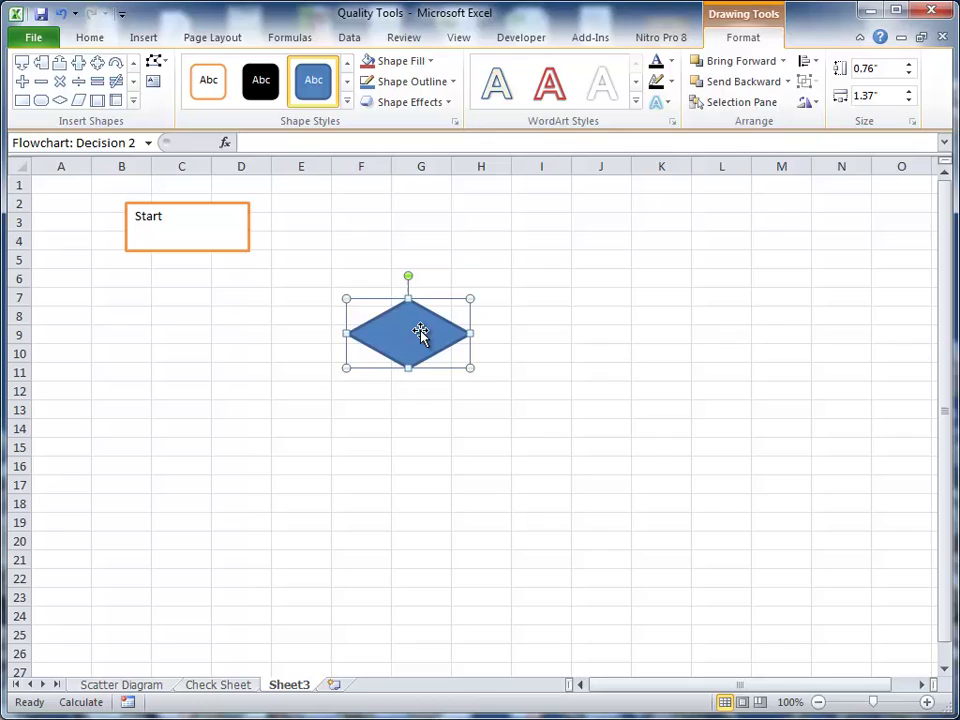
pyautogui.moveTo(420, 333); pyautogui.dragTo(197, 317)
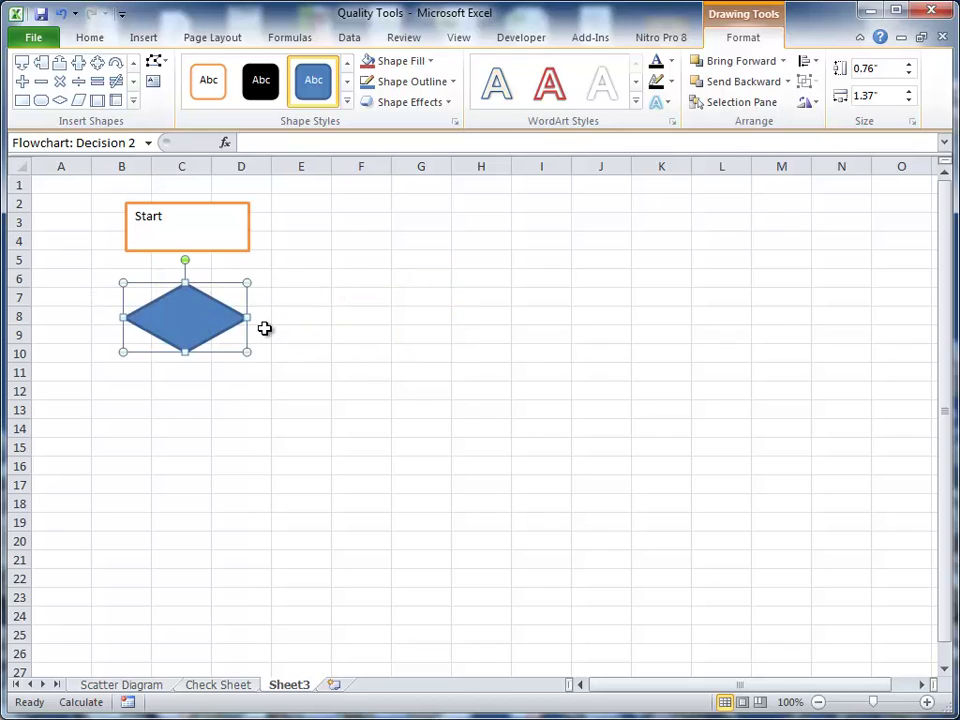
# Give the diamond the orange-outline style and label it 'Are we done yet'.
pyautogui.click(211, 88)
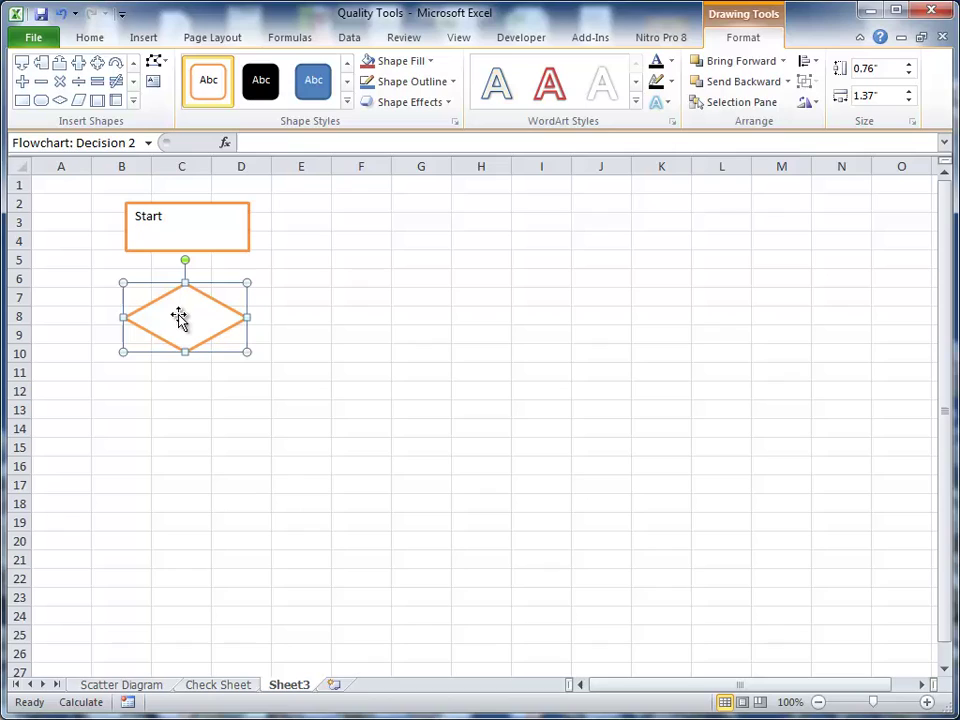
pyautogui.write('Are we done')
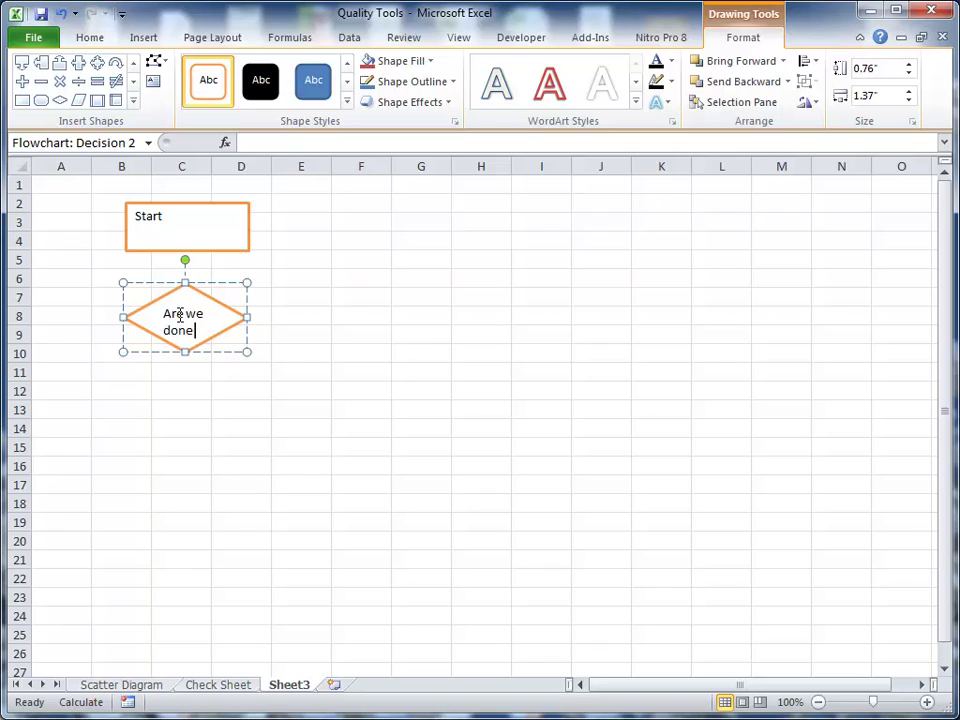
pyautogui.write(' yet?')
pyautogui.click(169, 369)
# Enlarge and widen the diamond so the whole question fits.
pyautogui.click(189, 322)
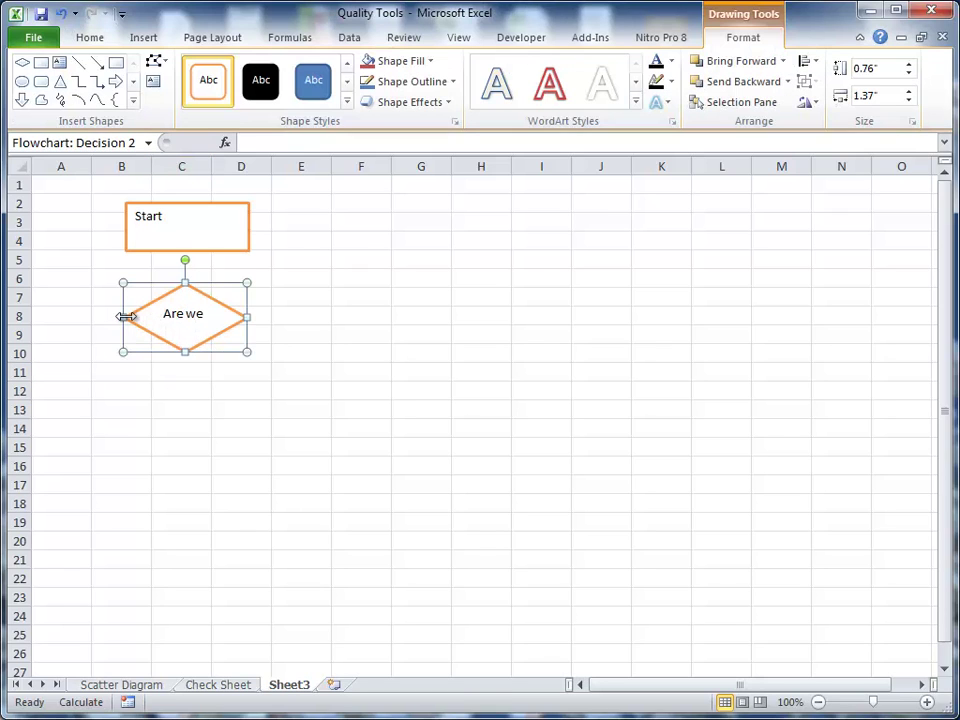
pyautogui.moveTo(122, 352); pyautogui.dragTo(107, 392)
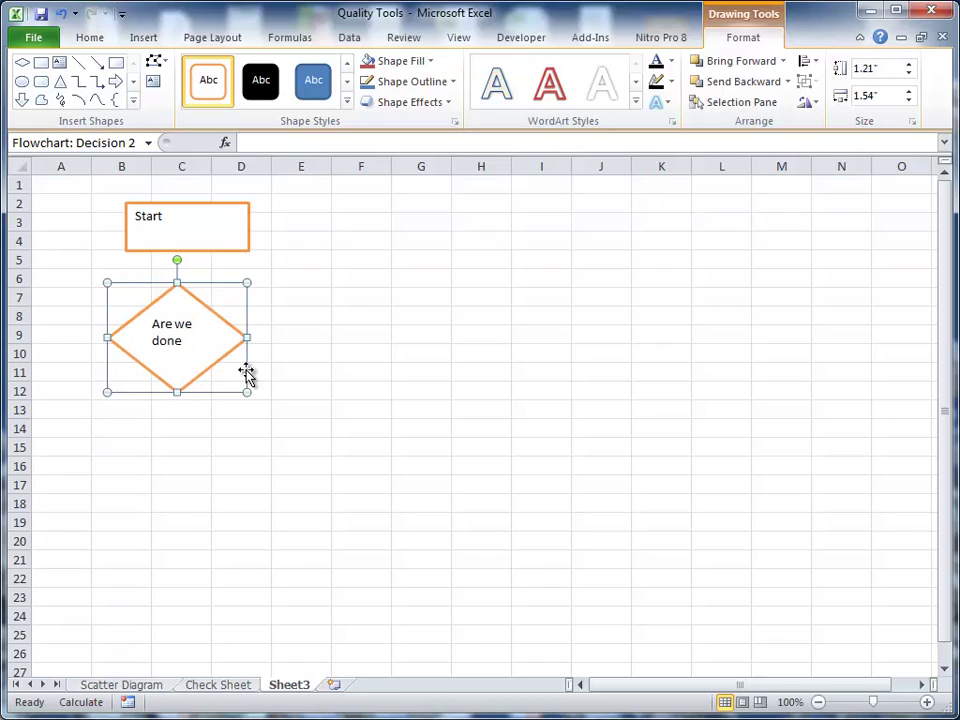
pyautogui.moveTo(247, 338); pyautogui.dragTo(272, 338)
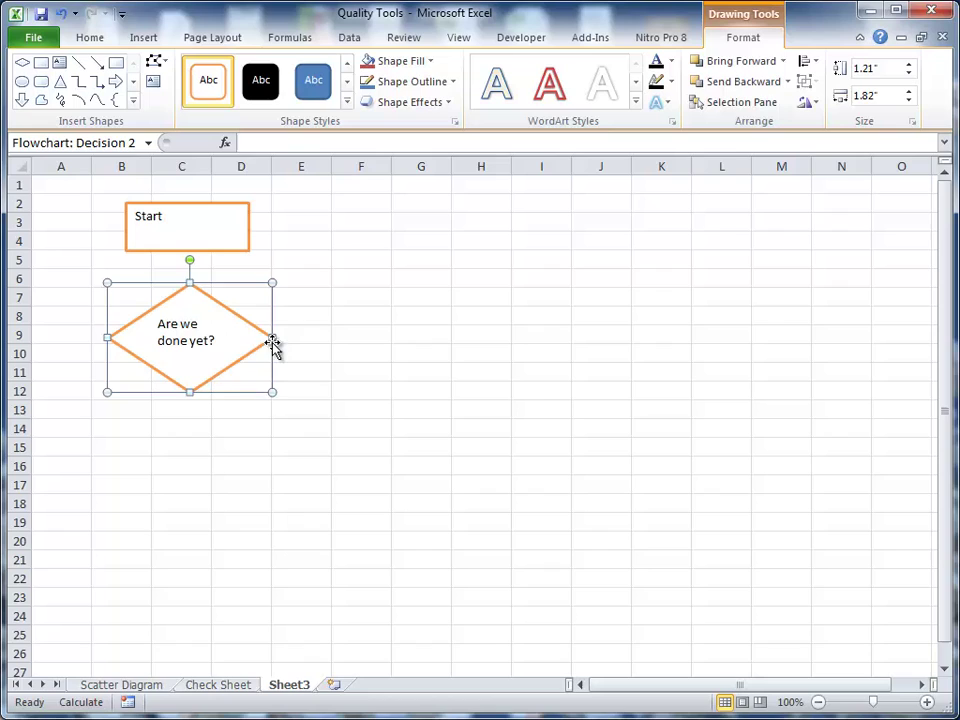
pyautogui.click(161, 426)
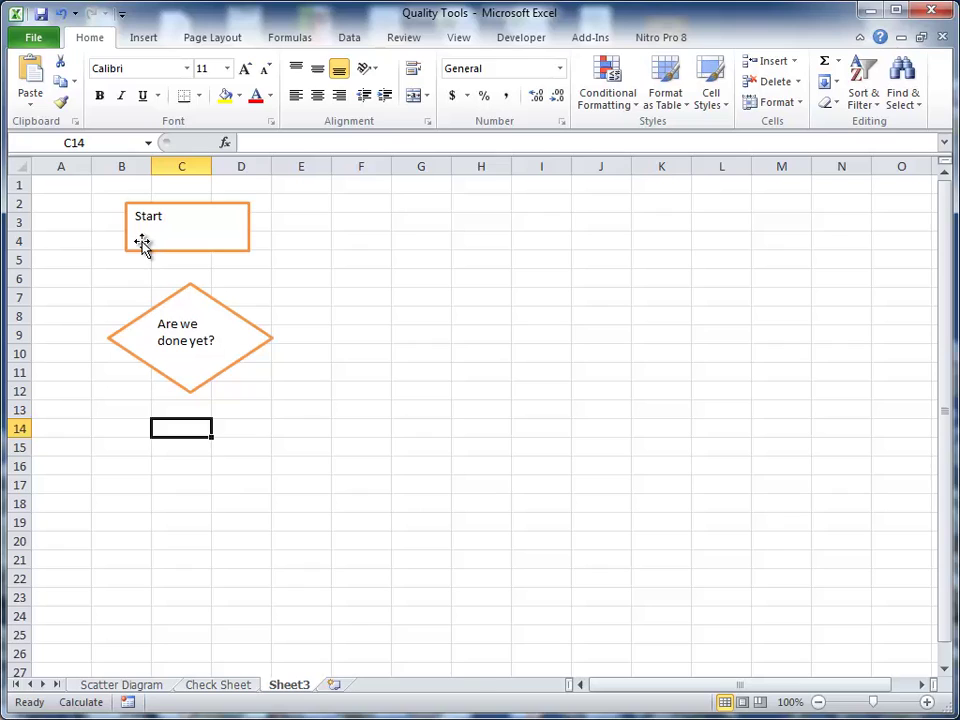
# Widen the Start box on both sides to line up with the diamond.
pyautogui.scroll(-1, 164, 219)
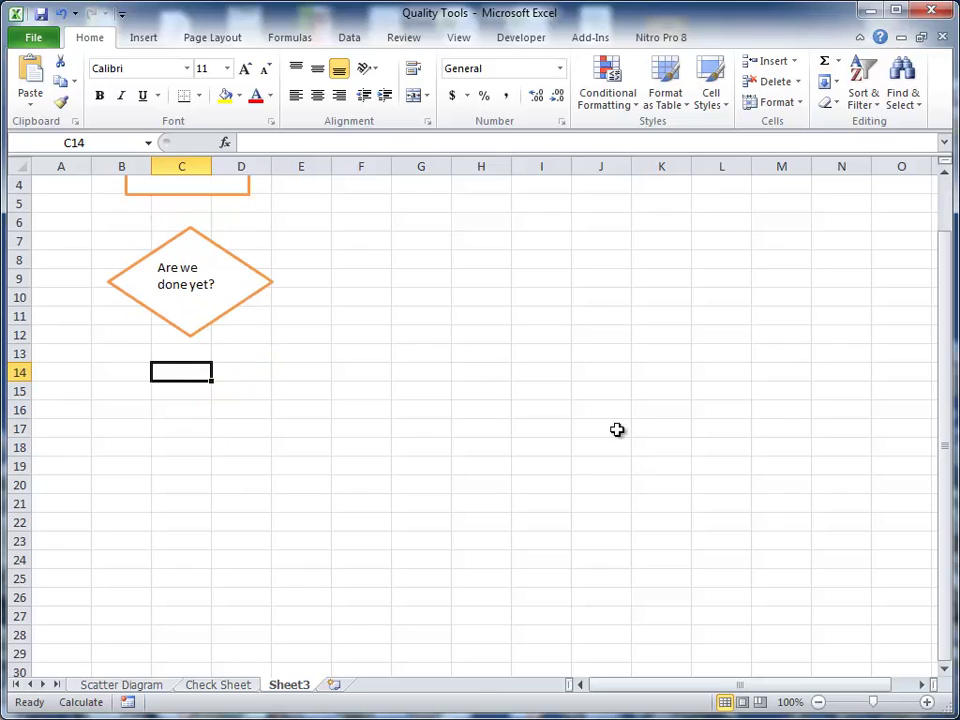
pyautogui.moveTo(945, 486); pyautogui.dragTo(940, 440)
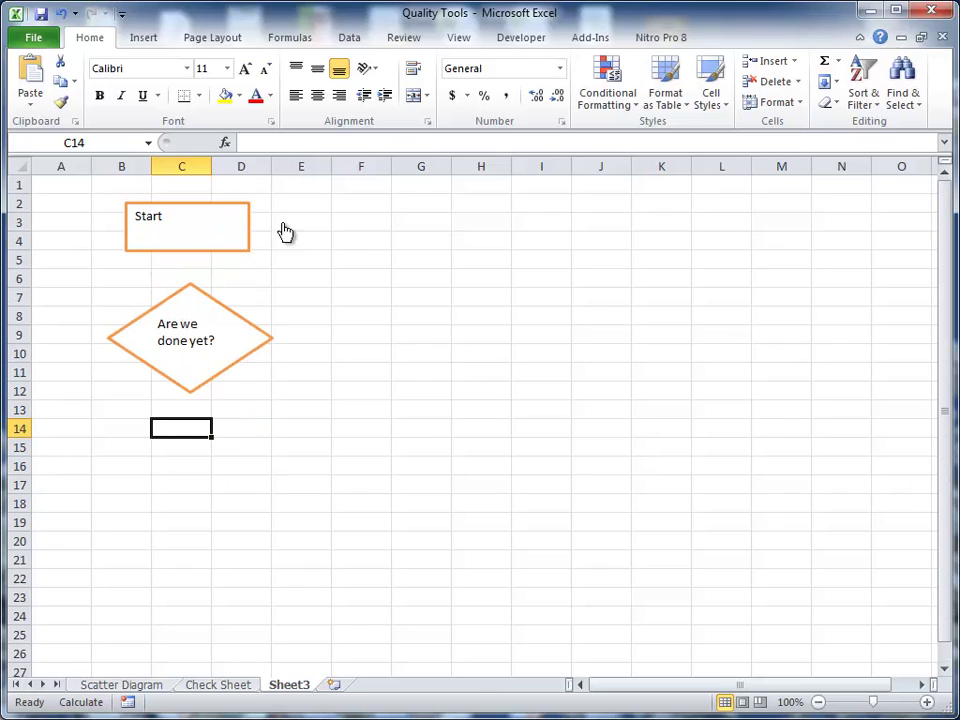
pyautogui.keyDown('ctrl'); pyautogui.click(146, 231); pyautogui.keyUp('ctrl')
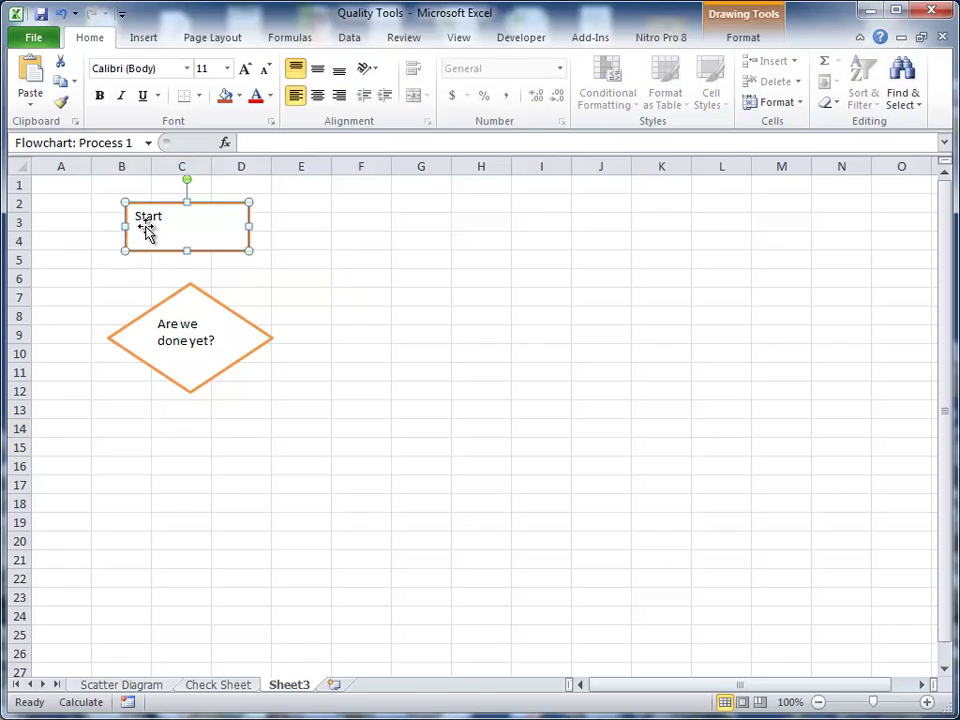
pyautogui.moveTo(125, 226); pyautogui.dragTo(110, 225)
pyautogui.moveTo(250, 226); pyautogui.dragTo(273, 226)
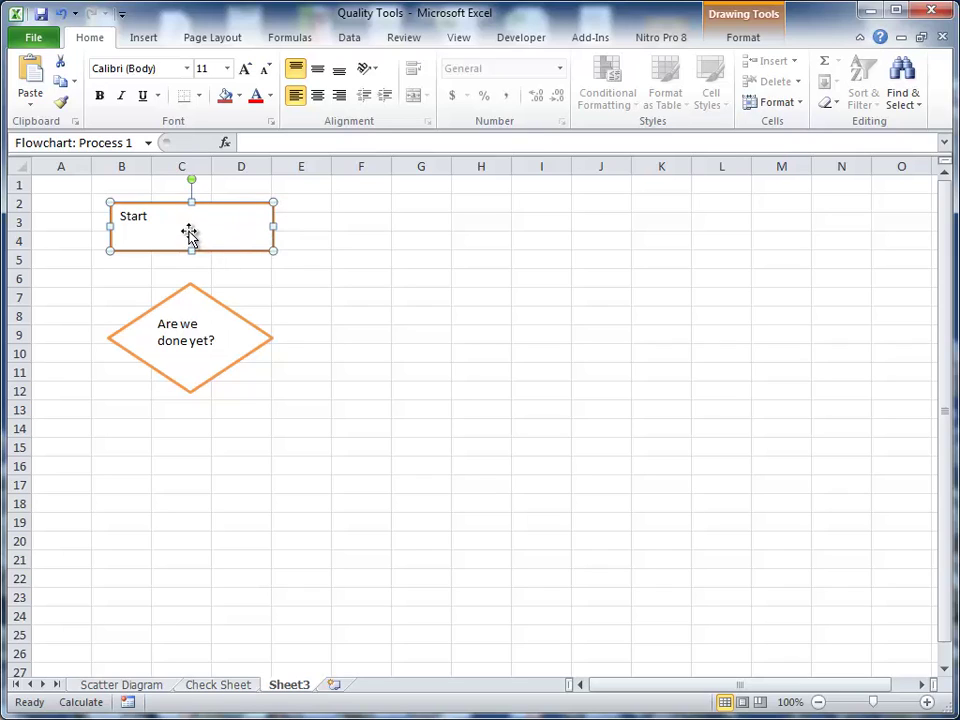
# Centre and middle-align the text in both the Start box and the diamond.
pyautogui.click(318, 96)
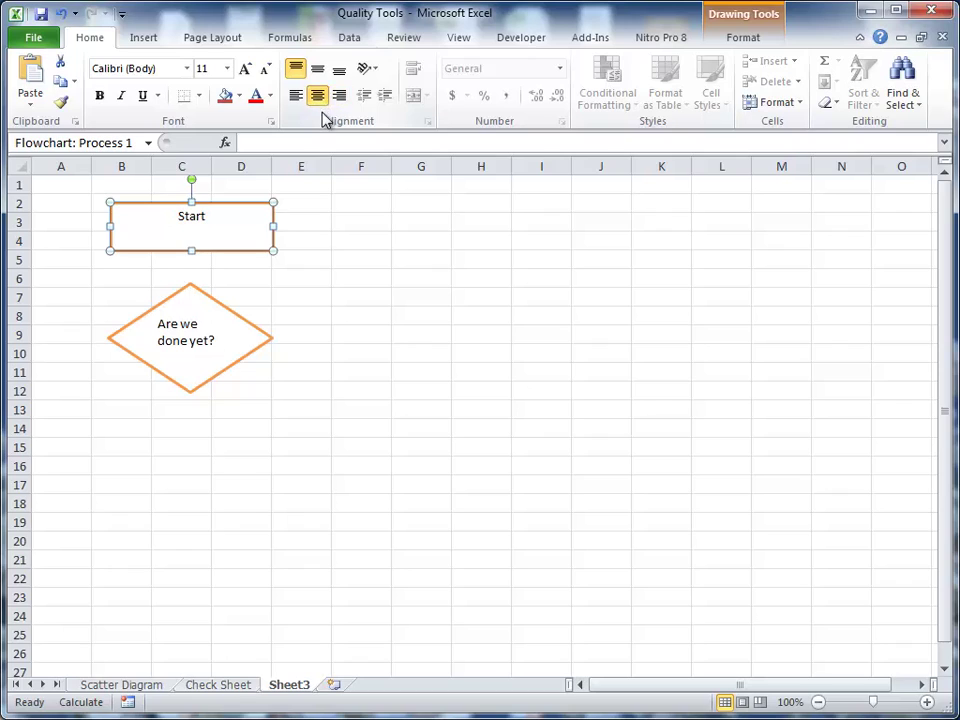
pyautogui.click(318, 69)
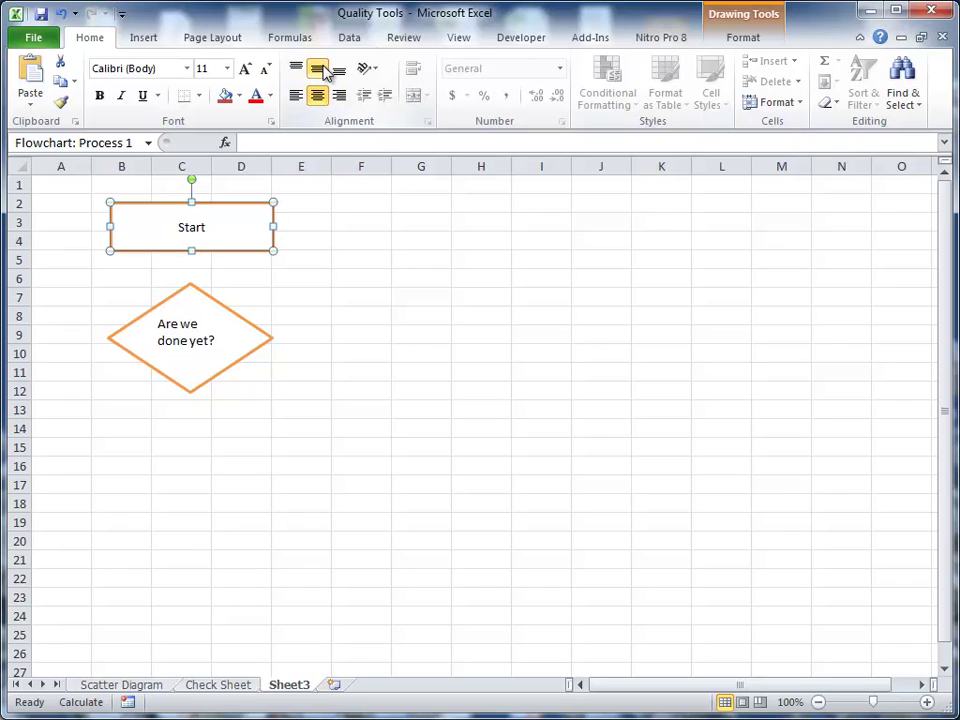
pyautogui.click(200, 340)
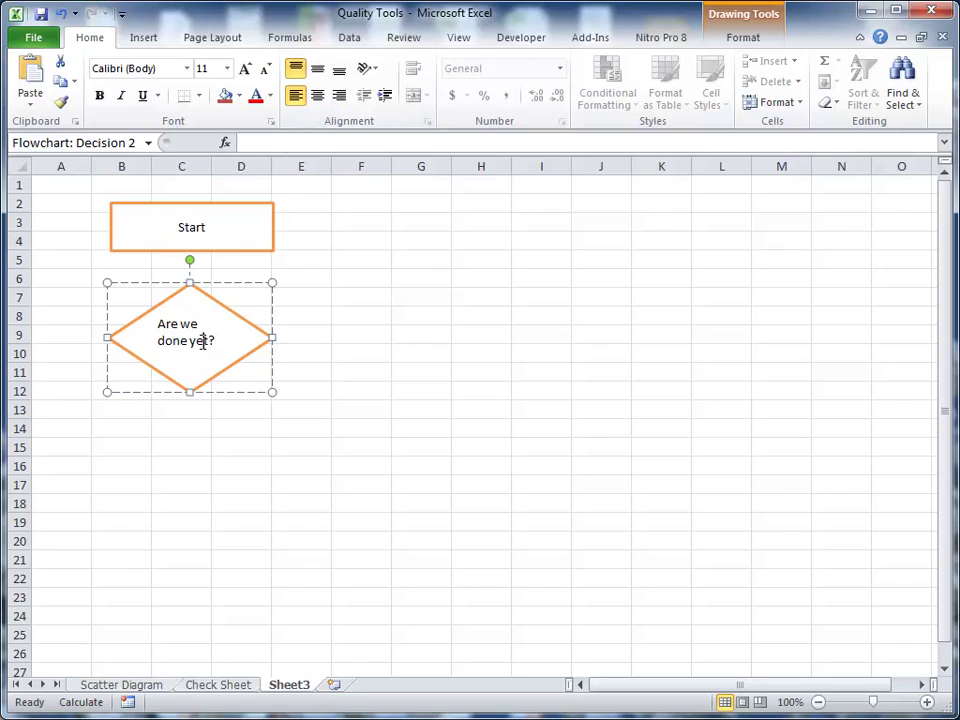
pyautogui.click(317, 96)
pyautogui.click(317, 69)
pyautogui.click(284, 424)
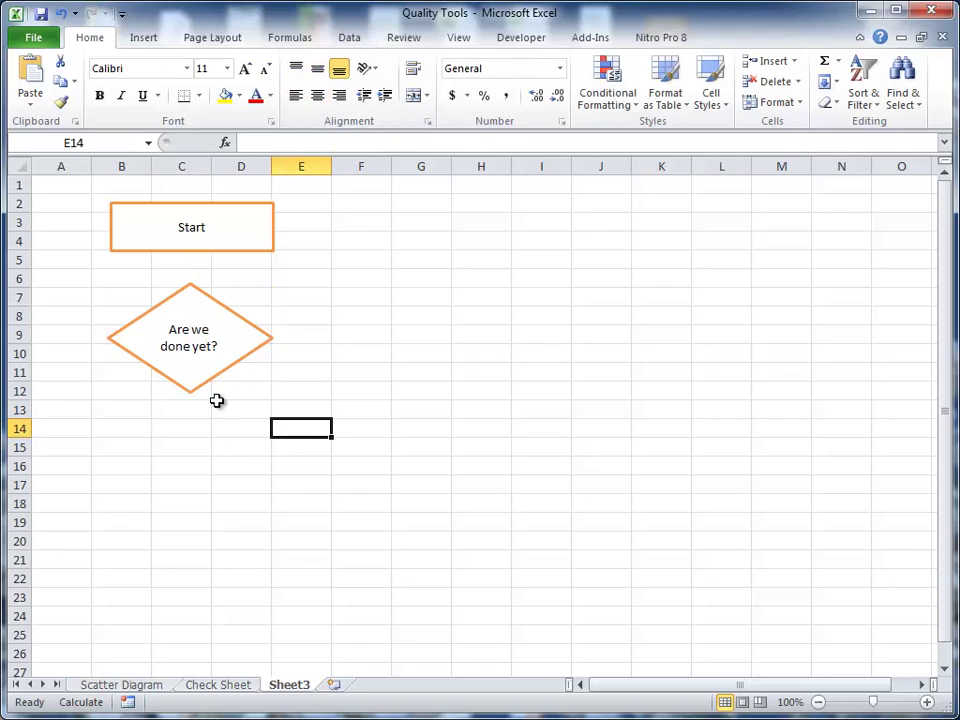
pyautogui.click(143, 37)
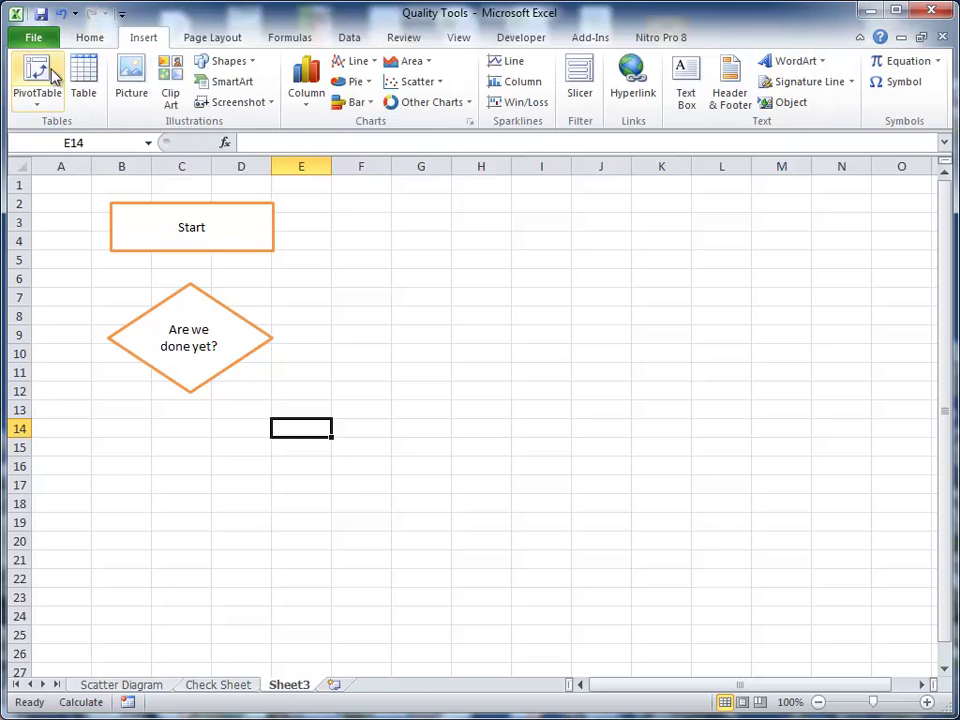
# Draw an arrow from the Start box's bottom to the diamond's top.
pyautogui.click(216, 62)
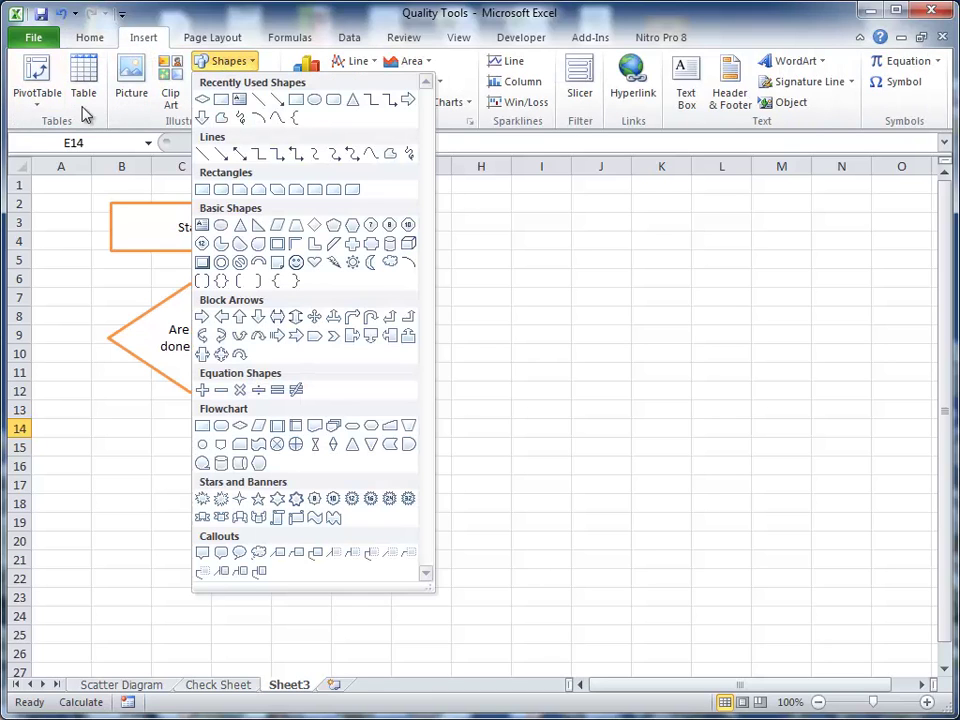
pyautogui.click(282, 100)
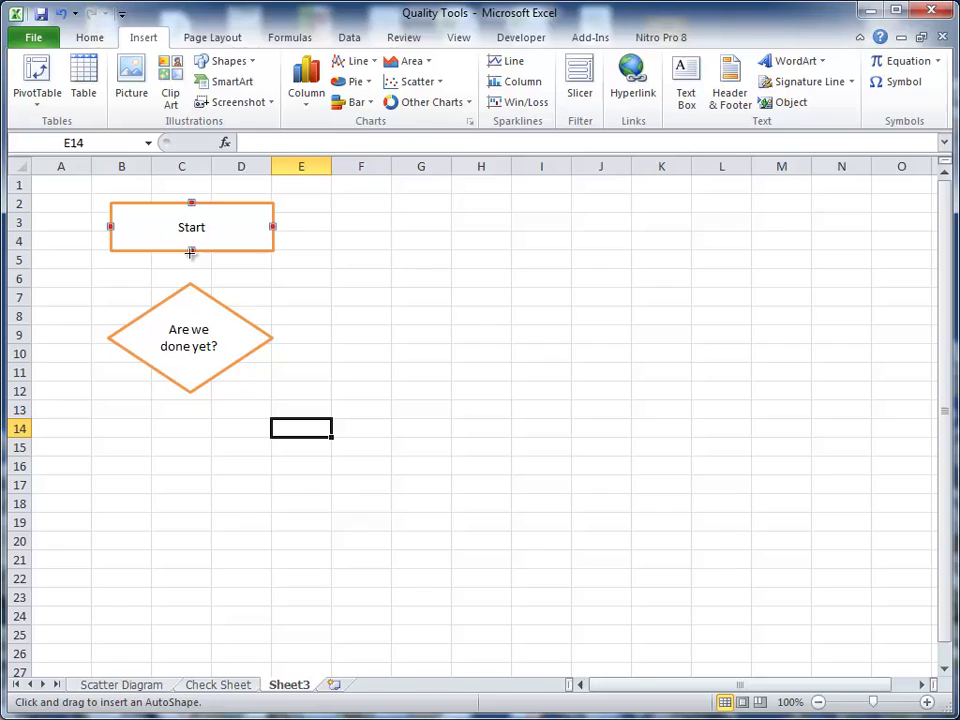
pyautogui.moveTo(192, 250); pyautogui.dragTo(190, 284)
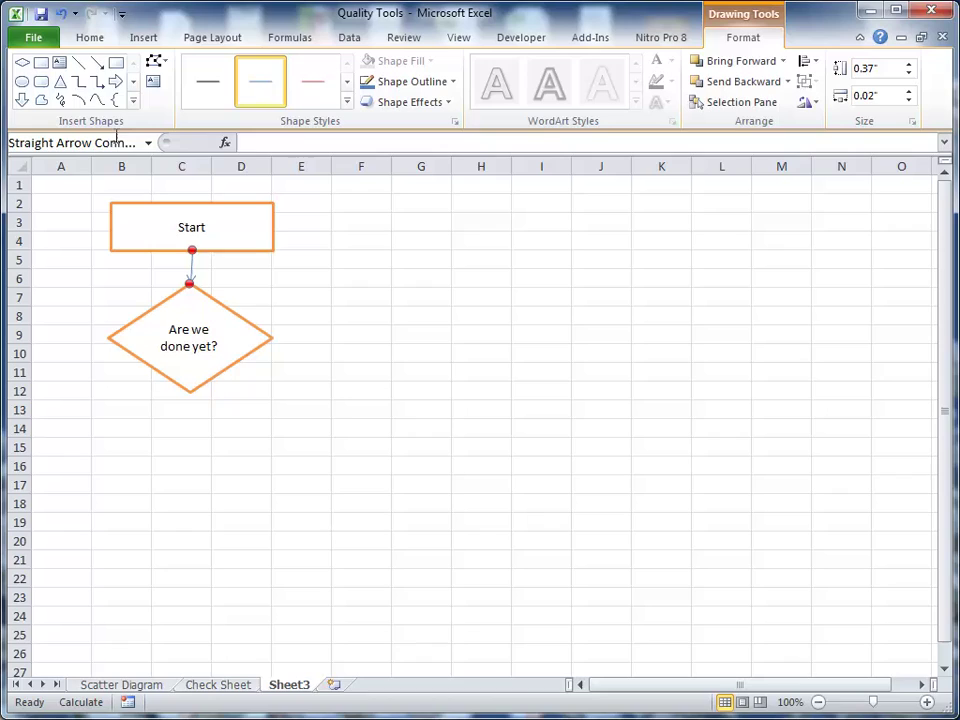
# Draw an arrow down from the diamond's bottom and label it 'Yes' in C13.
pyautogui.click(98, 64)
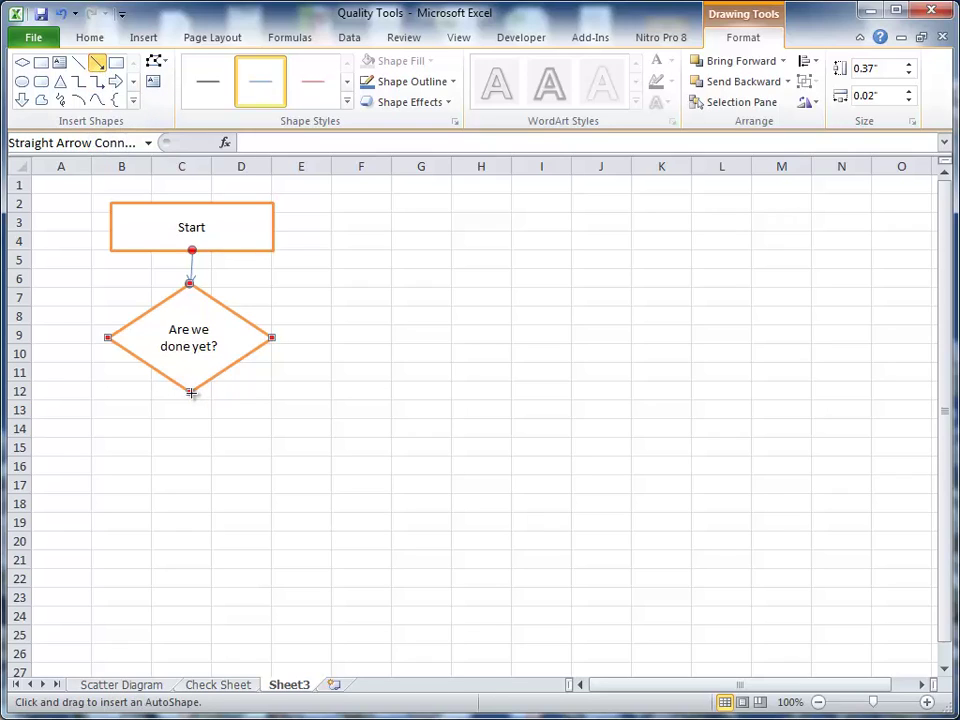
pyautogui.moveTo(191, 393); pyautogui.dragTo(191, 436)
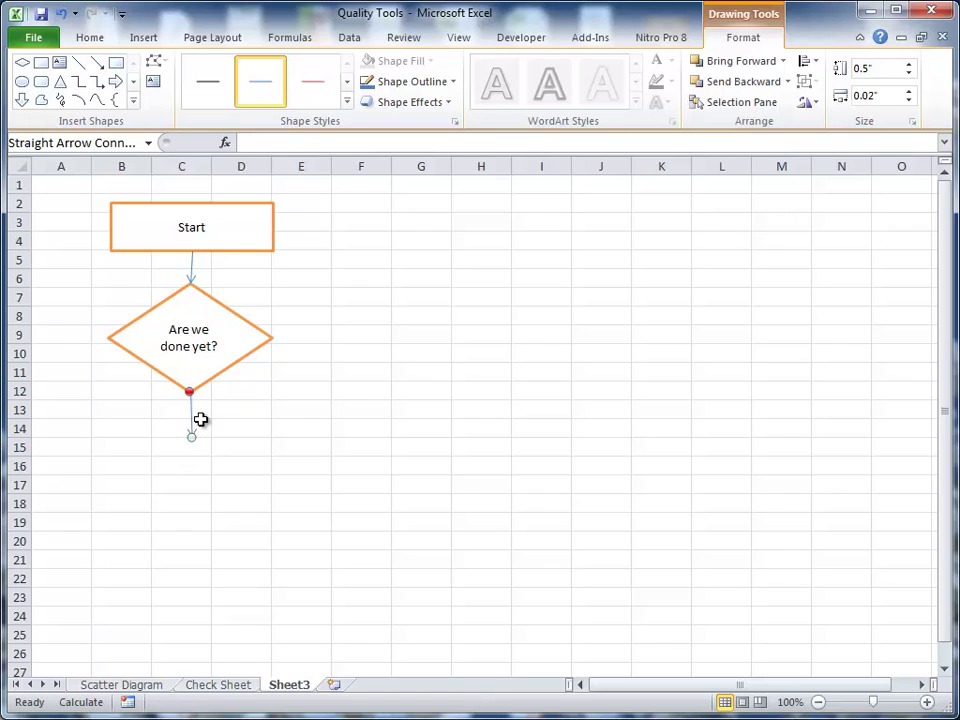
pyautogui.click(199, 412)
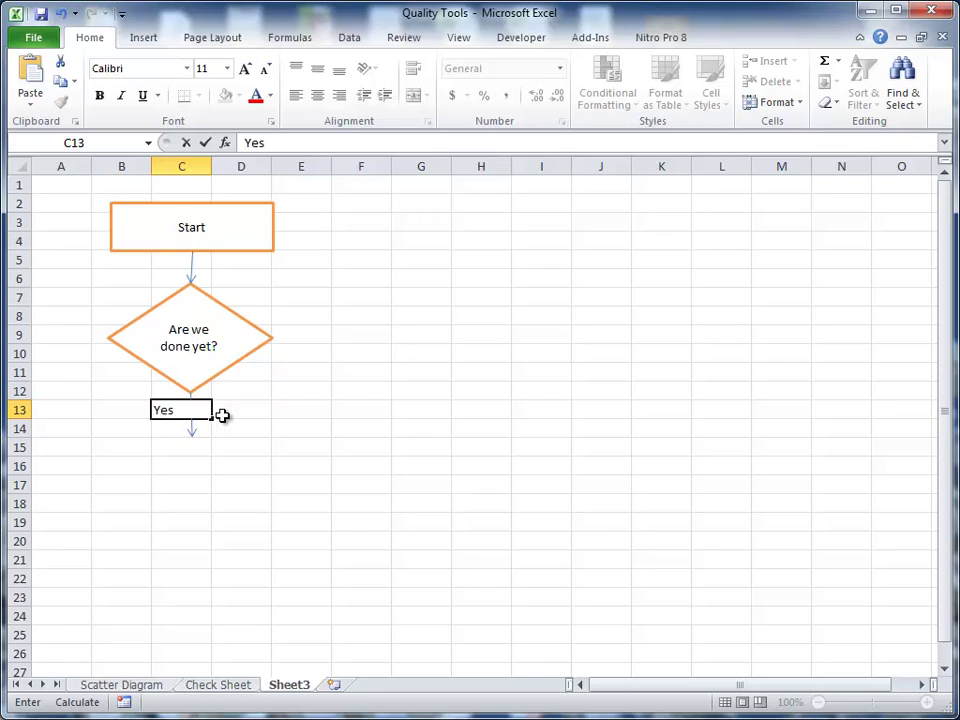
pyautogui.press('Return')
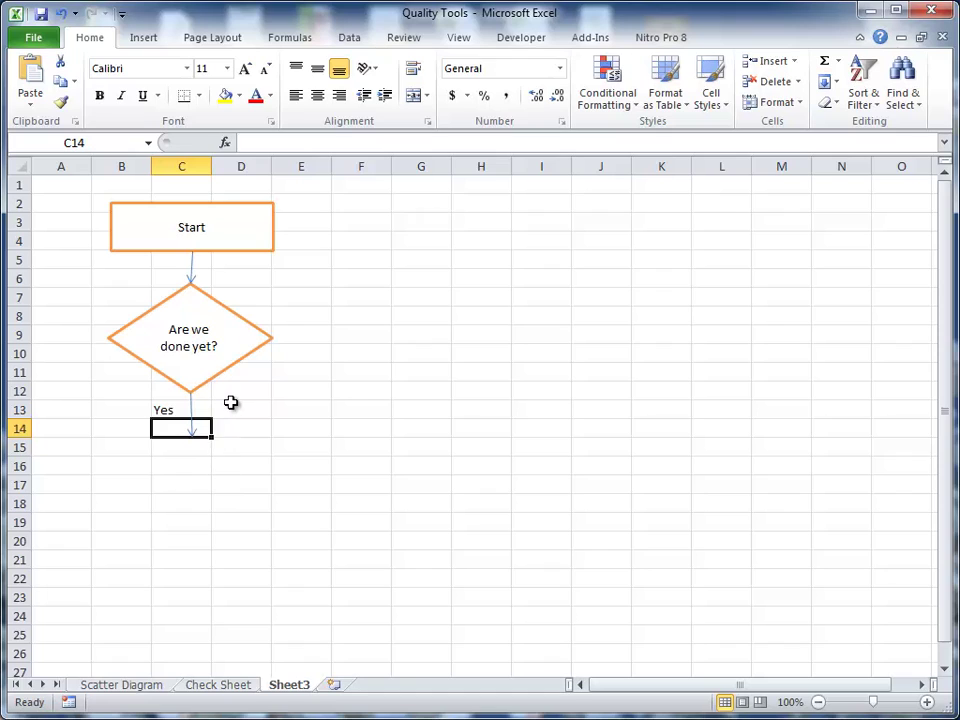
# Draw a line right from the diamond's right point, then a line up to row 5.
pyautogui.click(144, 39)
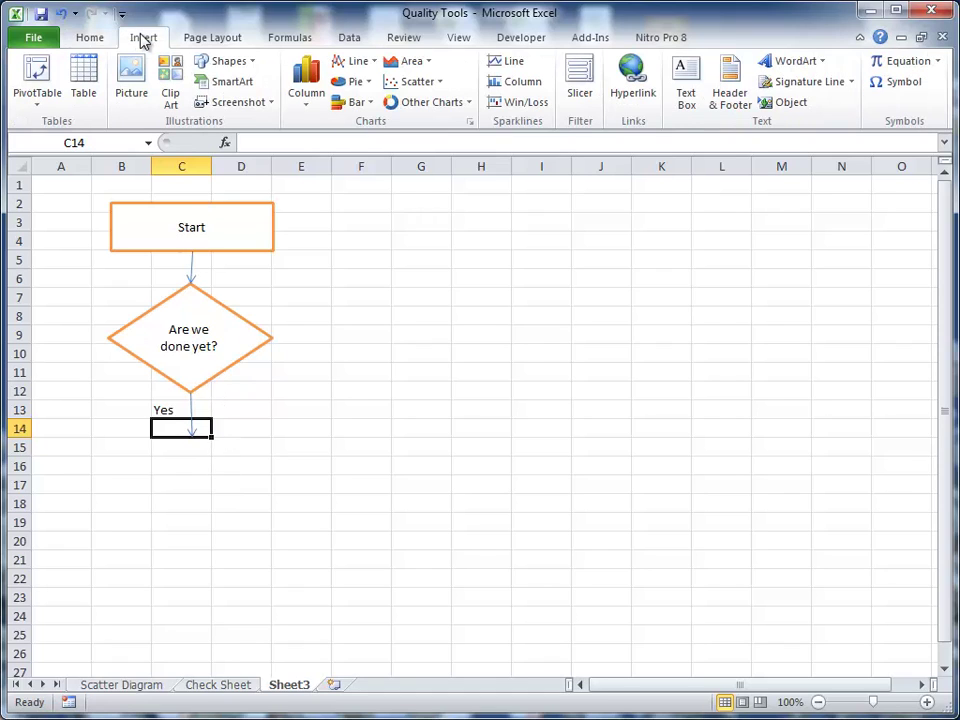
pyautogui.click(238, 64)
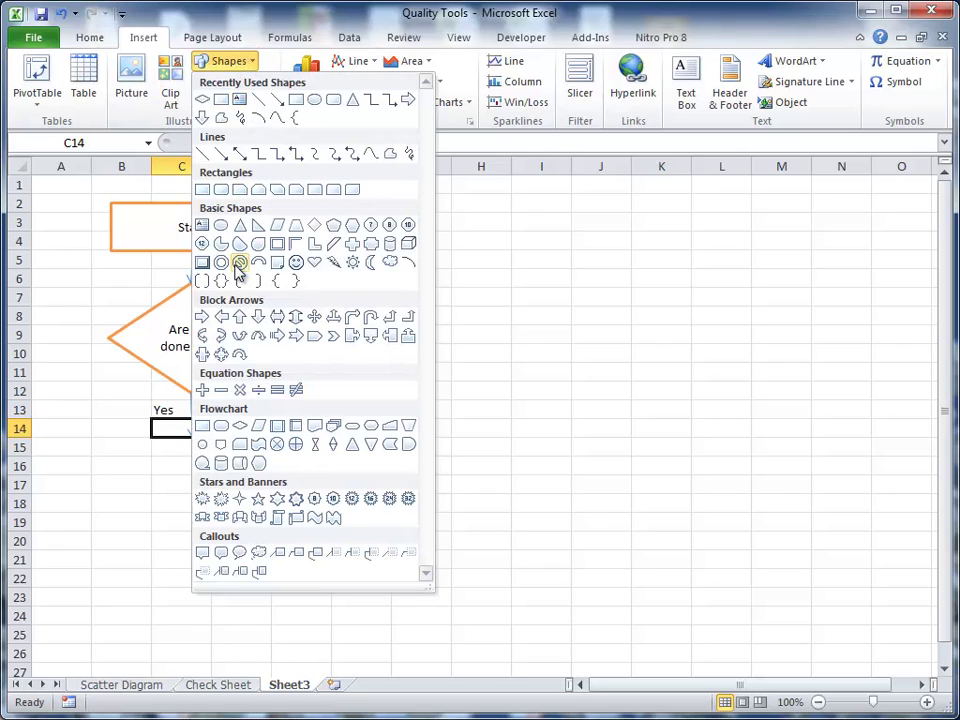
pyautogui.click(277, 100)
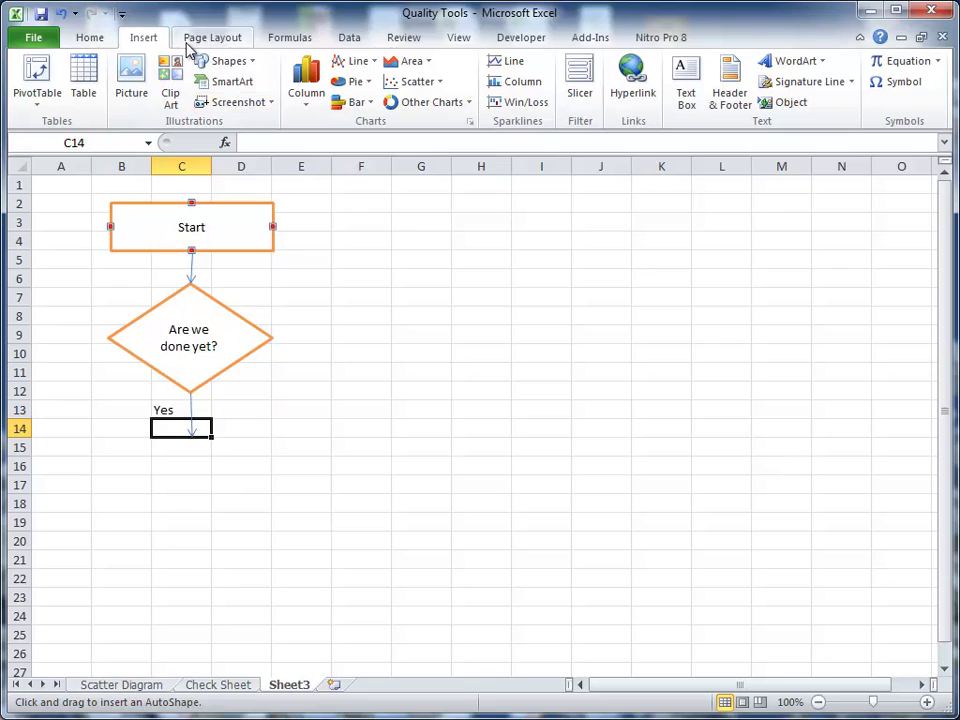
pyautogui.click(223, 62)
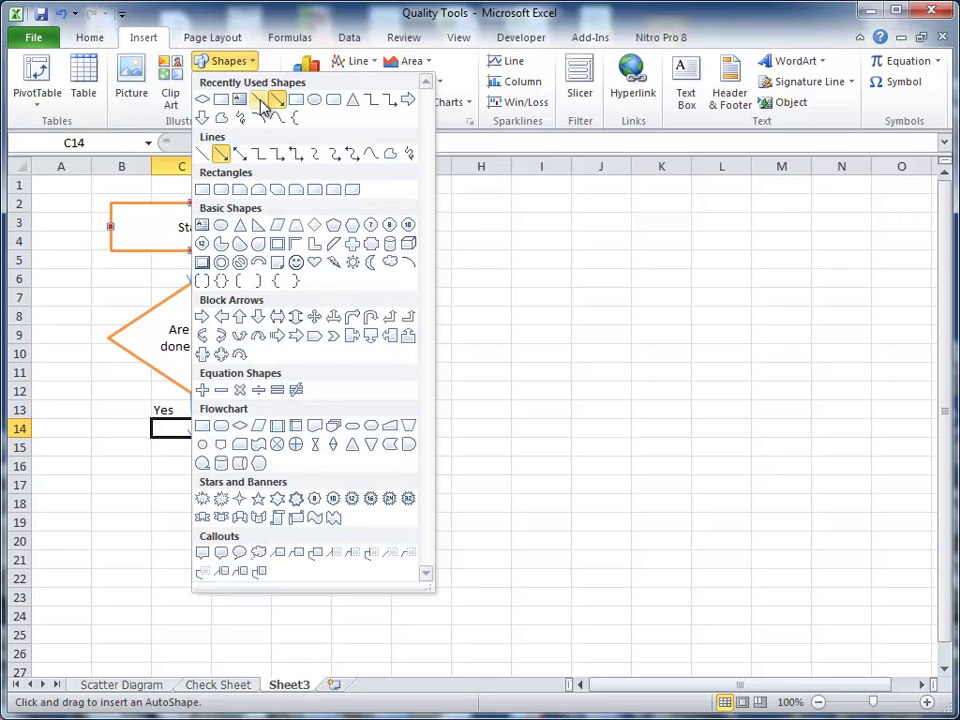
pyautogui.click(262, 102)
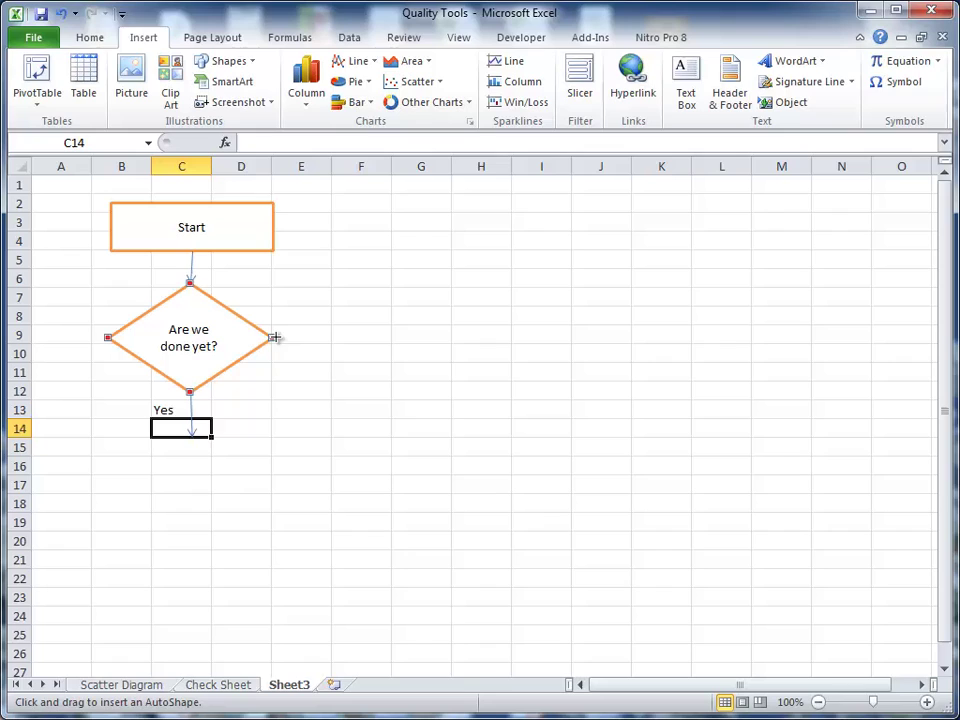
pyautogui.moveTo(272, 338); pyautogui.dragTo(335, 337)
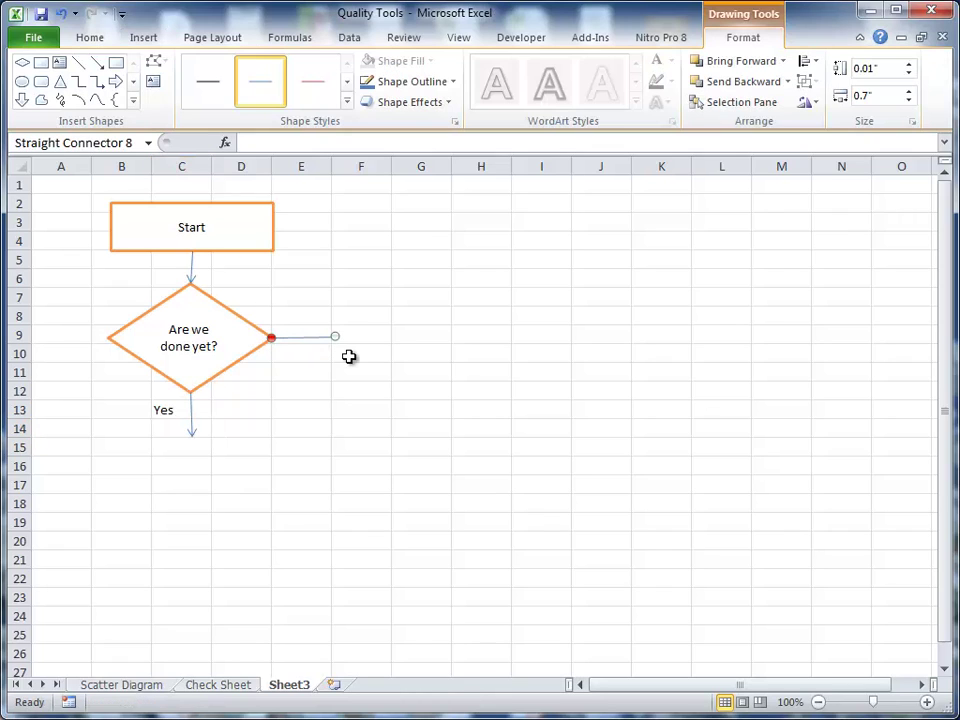
pyautogui.click(78, 62)
pyautogui.moveTo(337, 334); pyautogui.dragTo(337, 265)
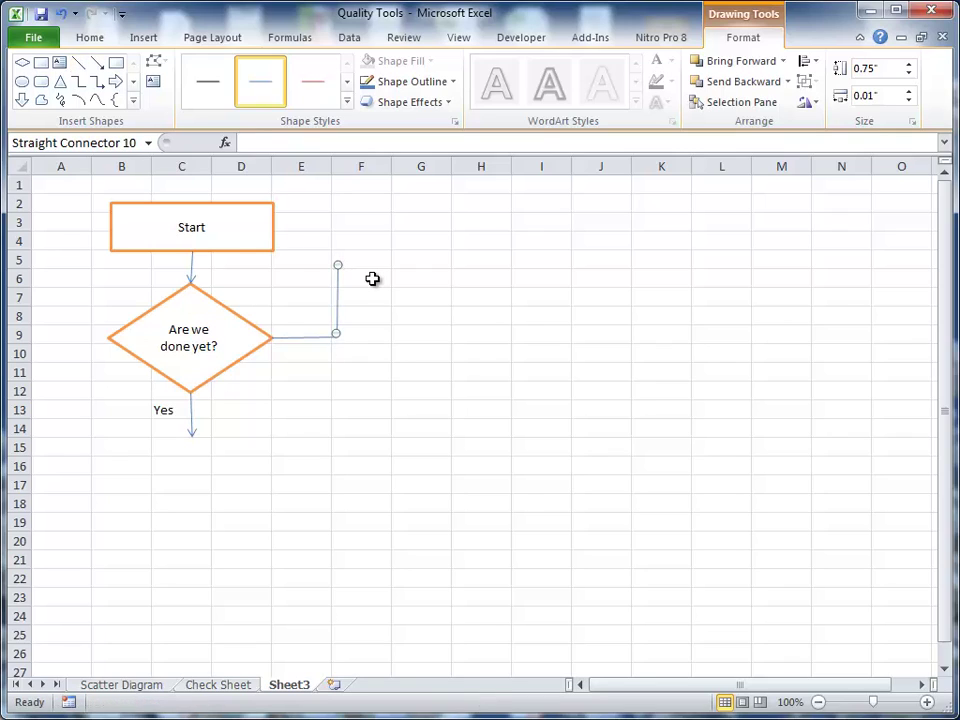
# Close the loop with an arrow left into the Start–diamond arrow, reattaching the vertical line.
pyautogui.click(99, 63)
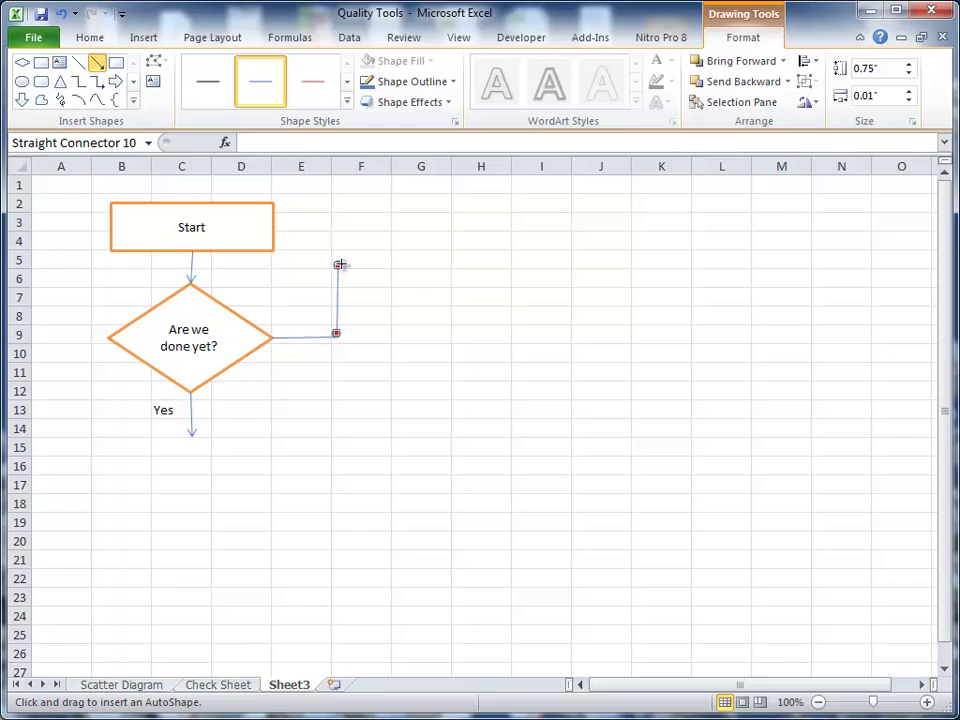
pyautogui.moveTo(337, 265); pyautogui.dragTo(190, 261)
pyautogui.click(264, 300)
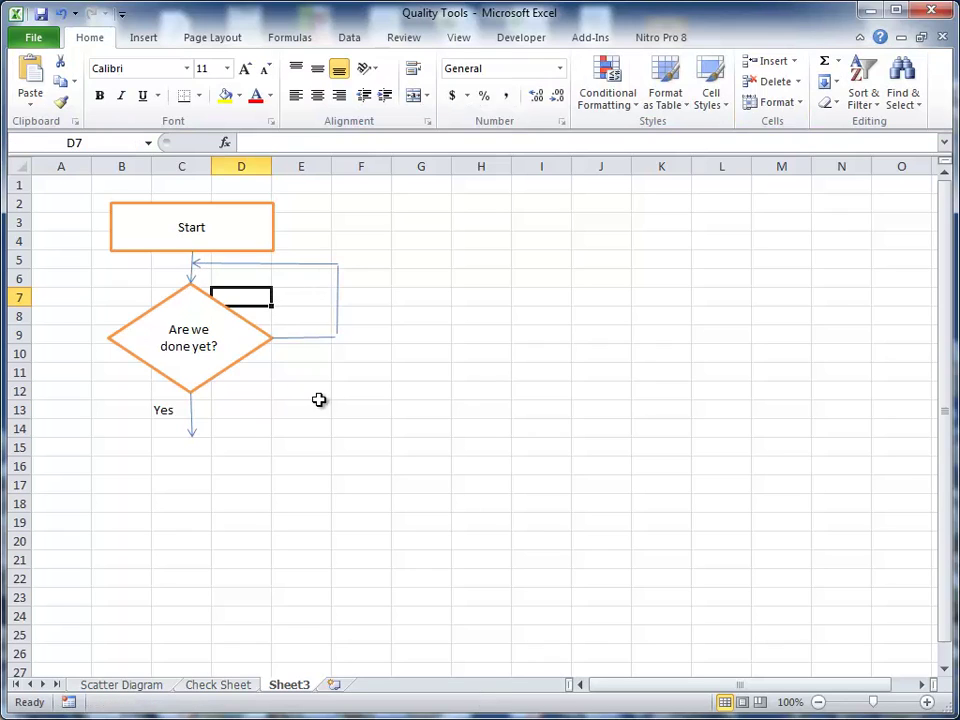
pyautogui.click(337, 314)
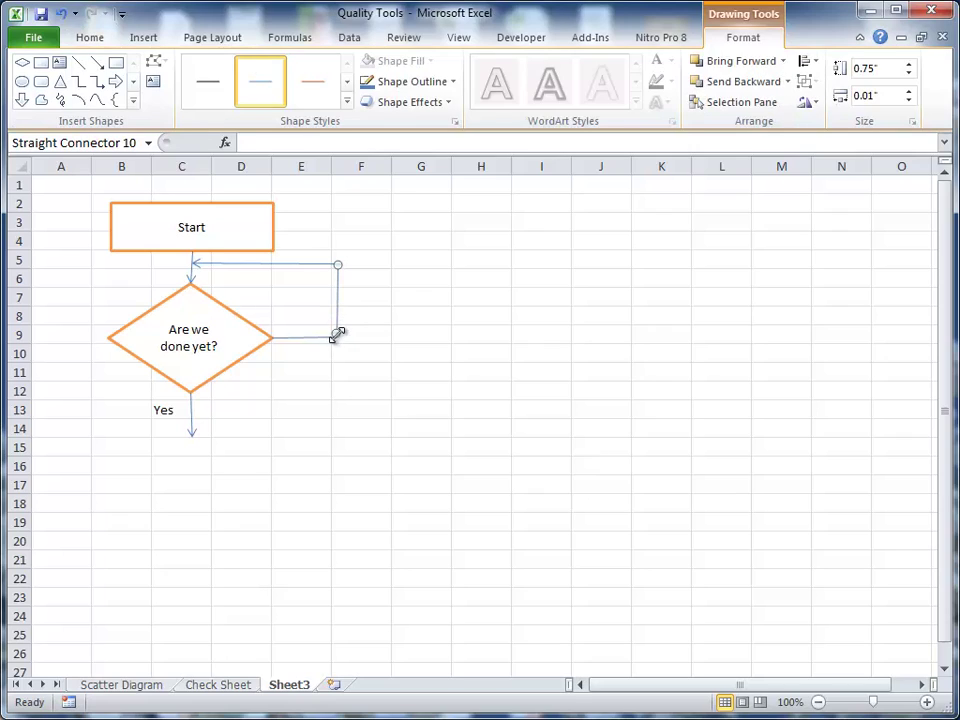
pyautogui.moveTo(336, 337); pyautogui.dragTo(336, 336)
pyautogui.click(308, 337)
# Type 'No' in cell E9 beside the diamond's right-hand loop.
pyautogui.press('Escape')
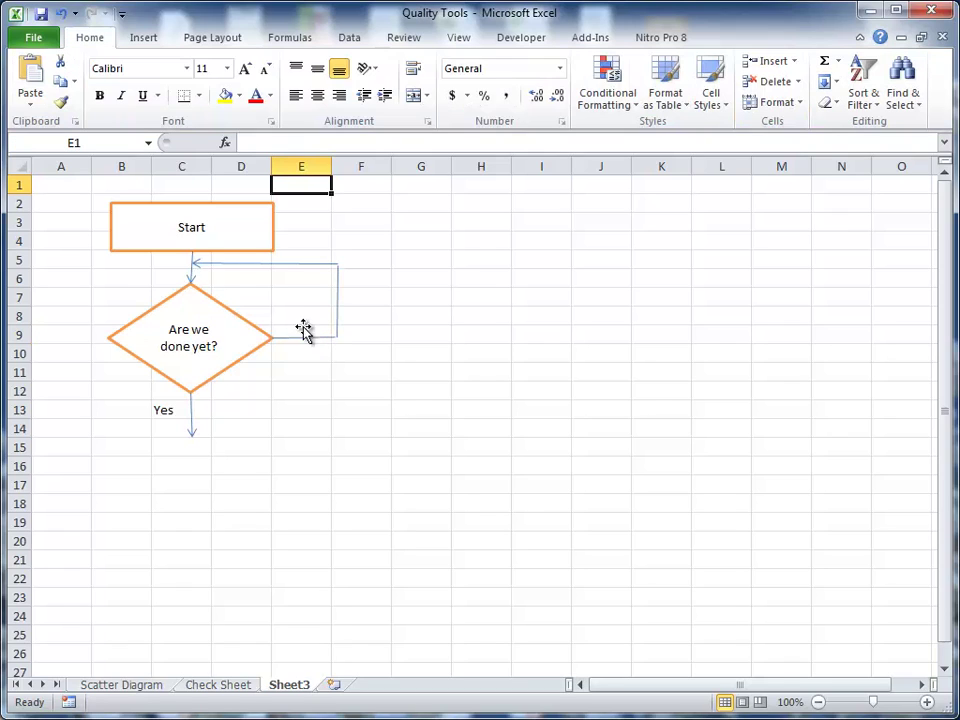
pyautogui.click(303, 330)
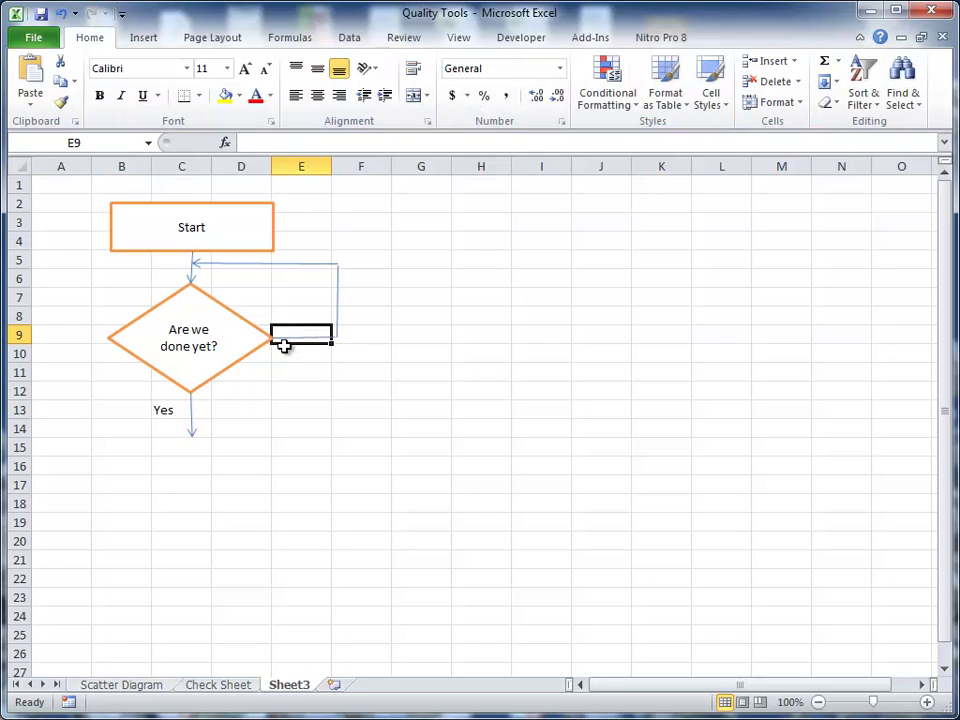
pyautogui.write('No')
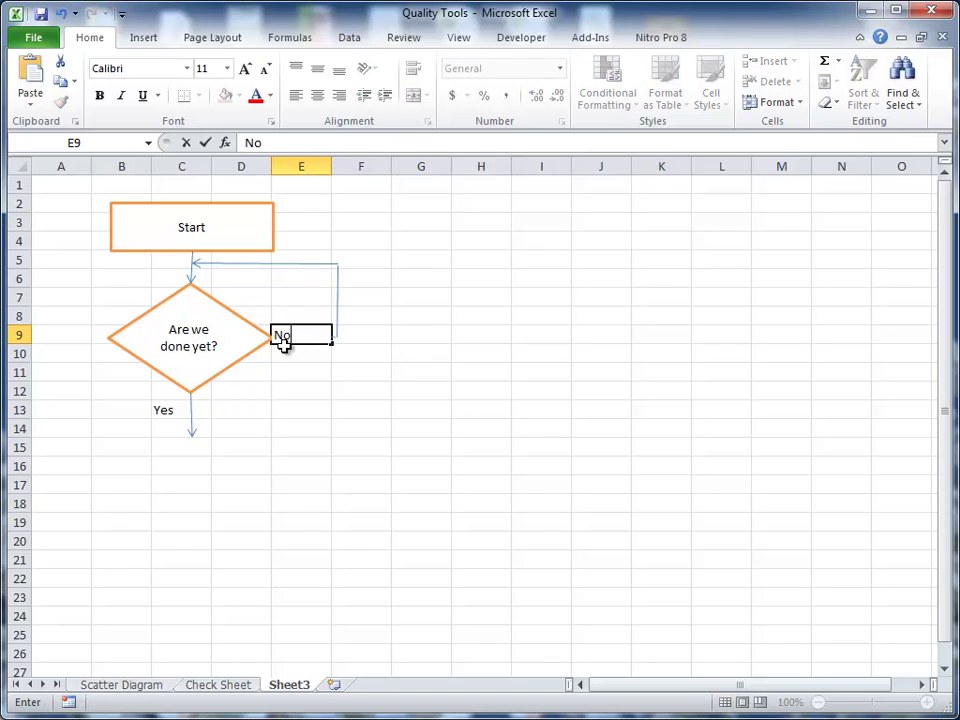
pyautogui.click(285, 372)
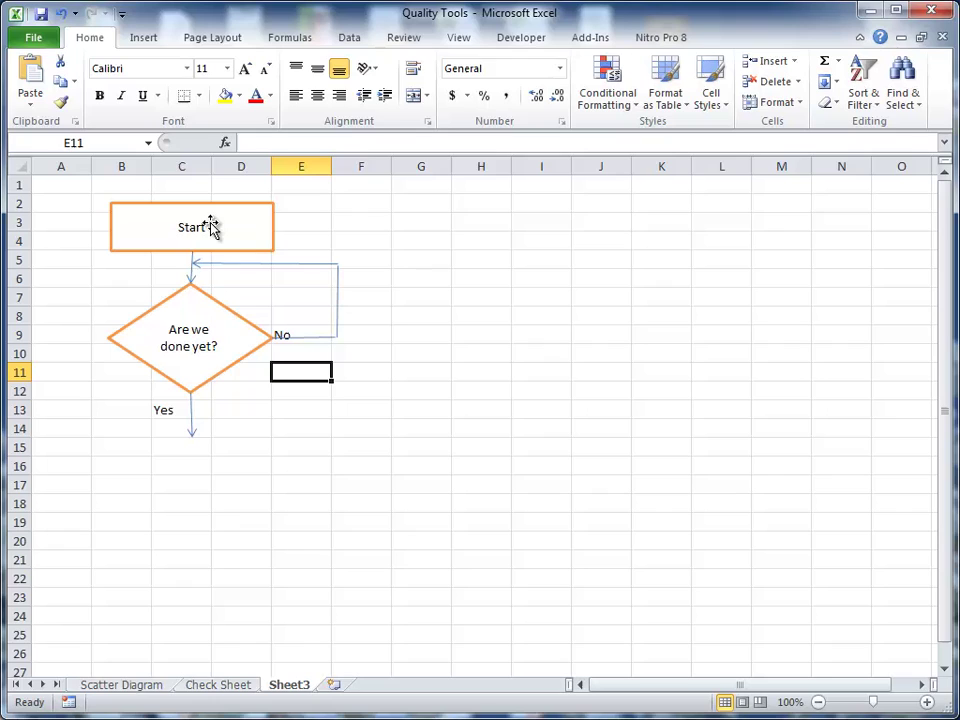
# Draw a rectangle below the Yes arrow and label it 'End/stop'.
pyautogui.click(150, 38)
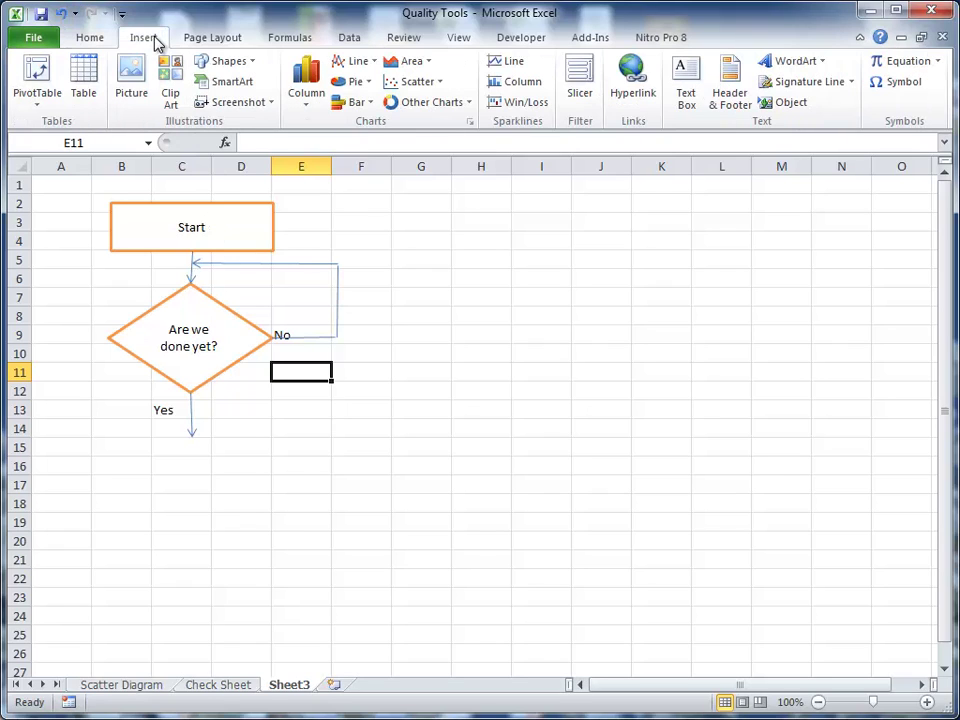
pyautogui.click(222, 62)
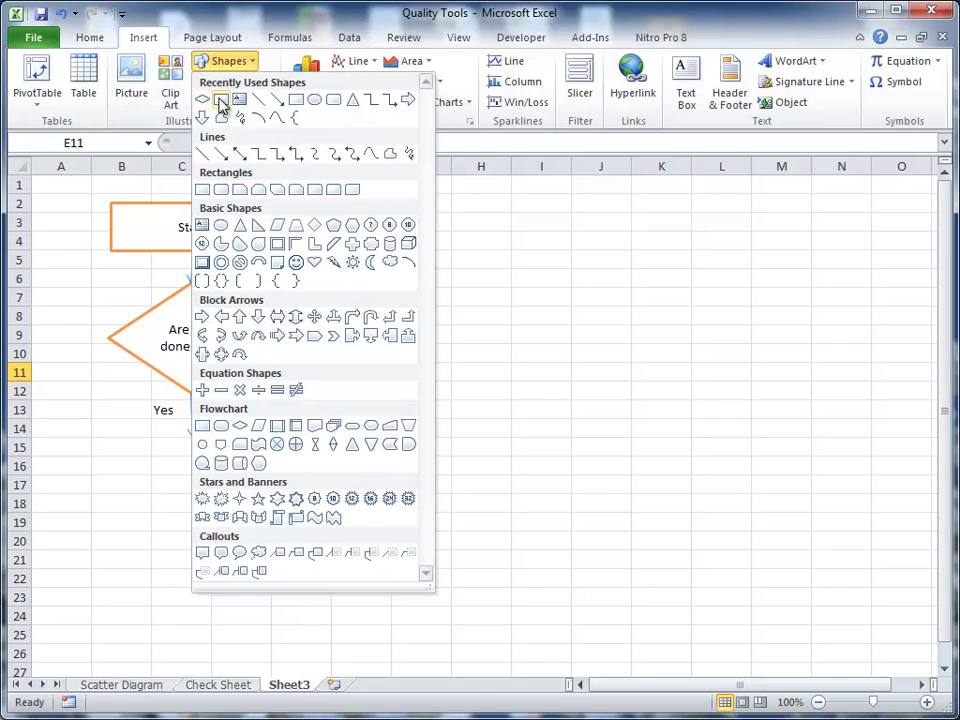
pyautogui.click(212, 100)
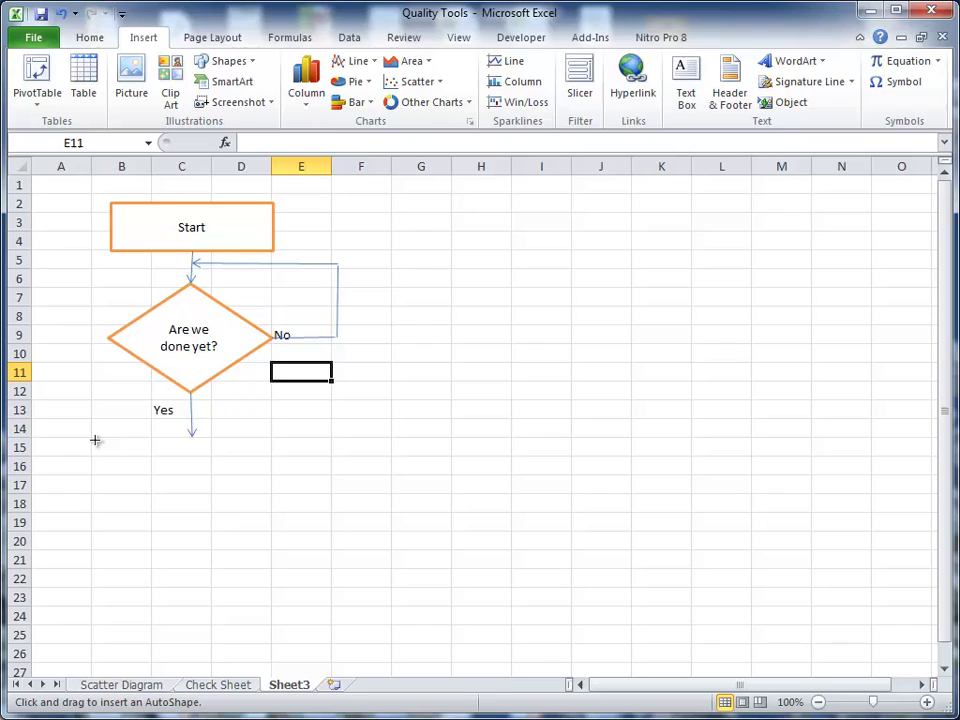
pyautogui.moveTo(109, 436)
pyautogui.mouseDown()
pyautogui.moveTo(122, 484)
pyautogui.moveTo(270, 495)
pyautogui.mouseUp()
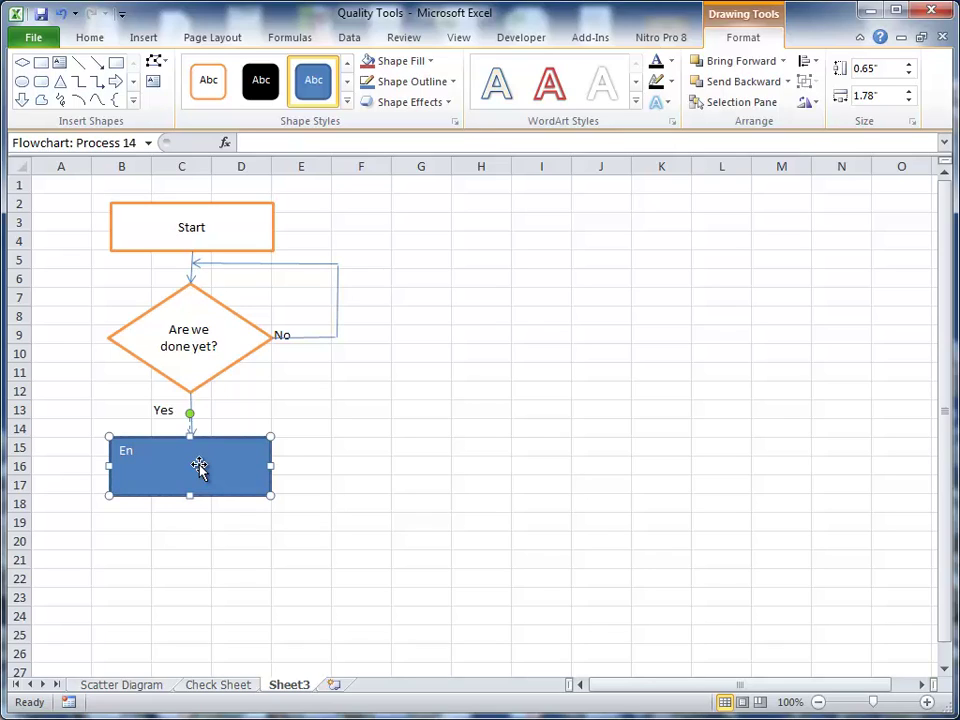
pyautogui.write('d/stop')
# Style the End/stop box white with an orange outline and centre its text.
pyautogui.click(210, 82)
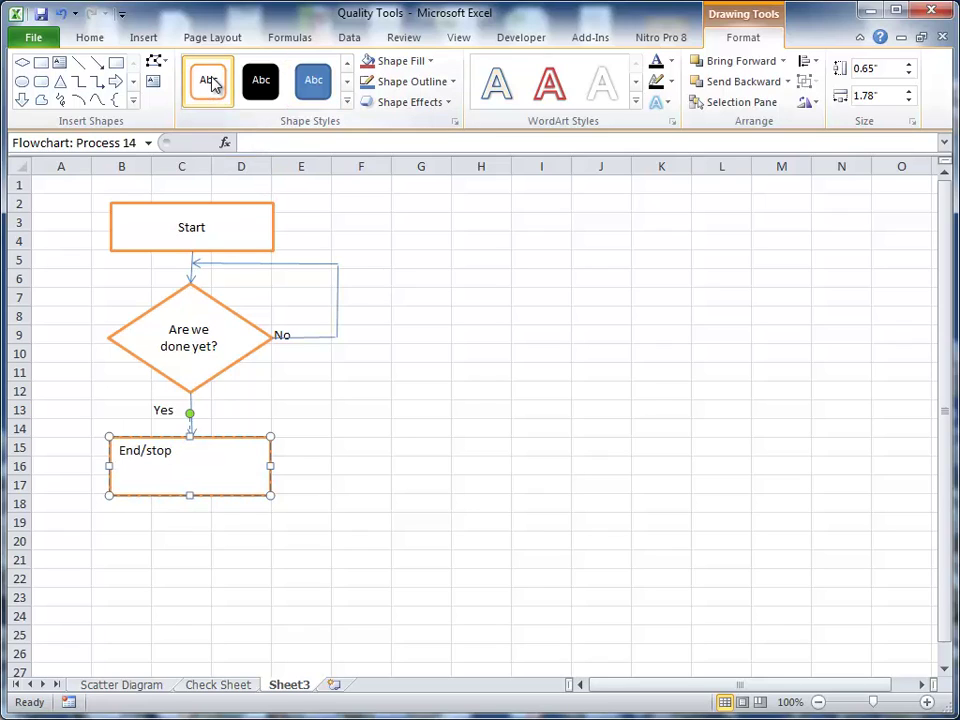
pyautogui.click(95, 40)
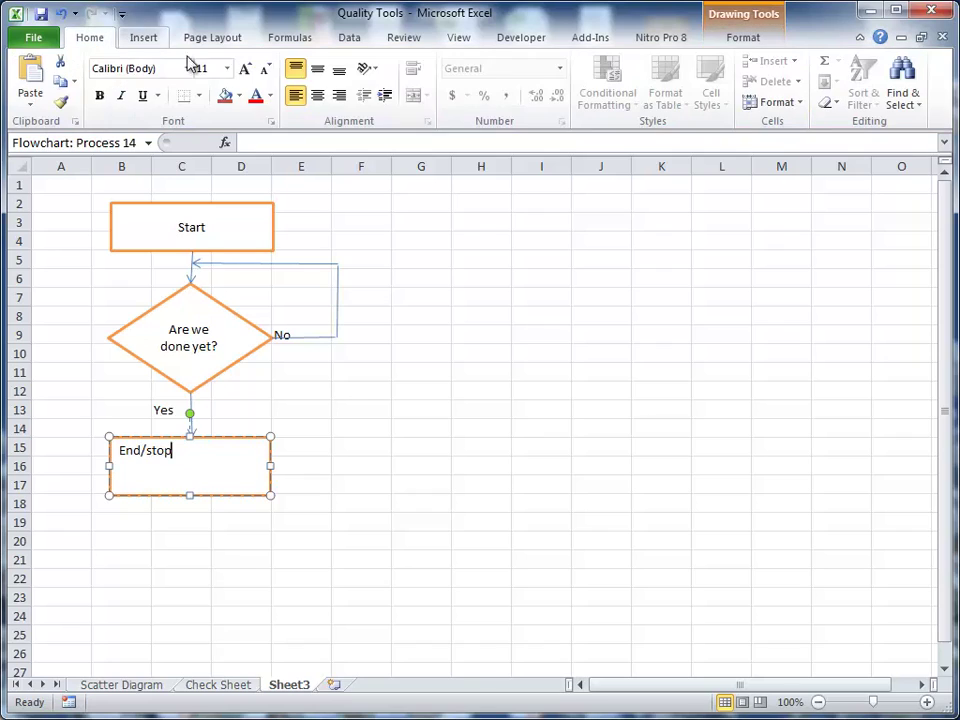
pyautogui.click(317, 68)
pyautogui.click(317, 95)
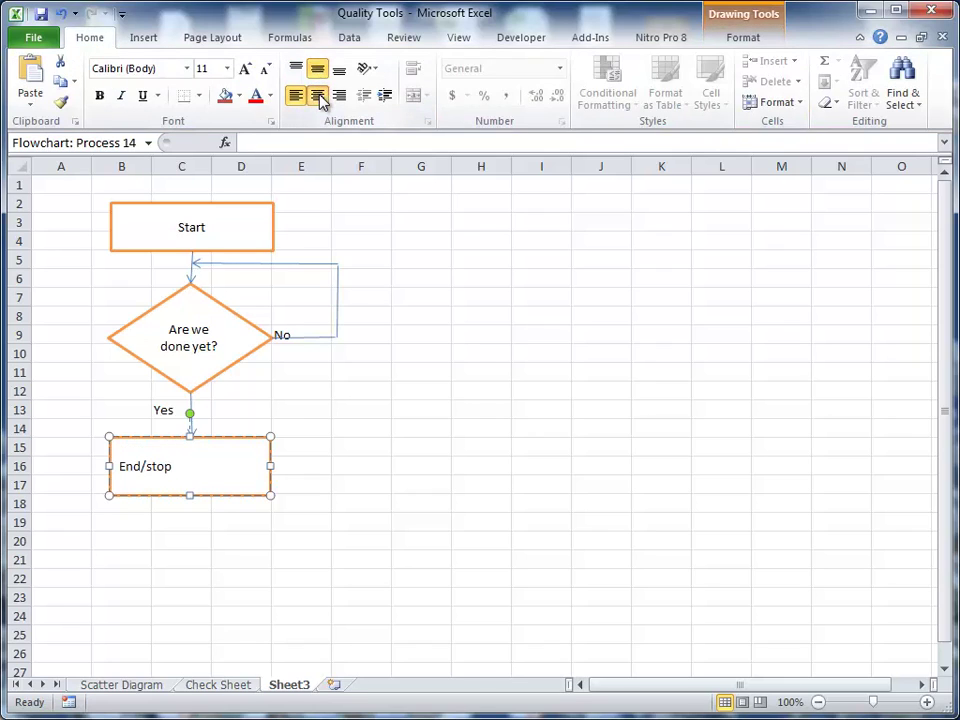
pyautogui.click(210, 537)
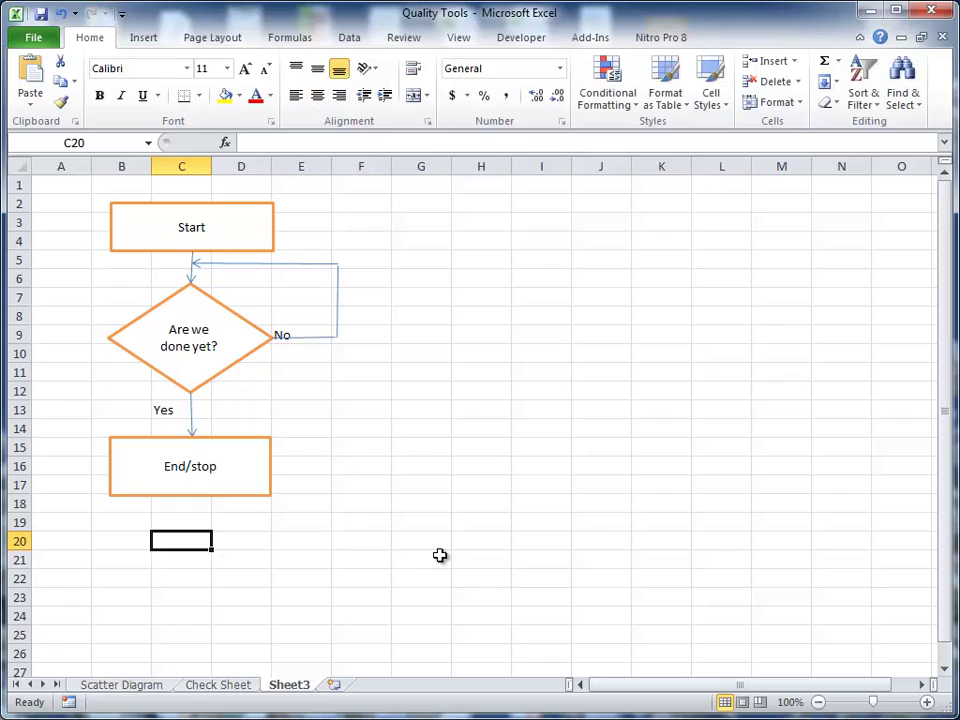